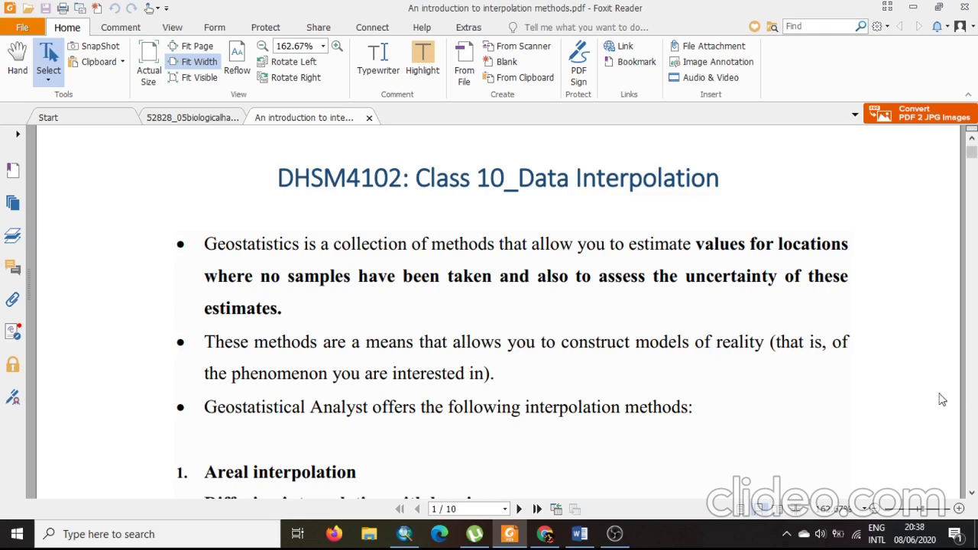
# Step: Scroll the interpolation PDF to the list of 15 methods ending with Universal kriging
pyautogui.scroll(-1, 682, 378)
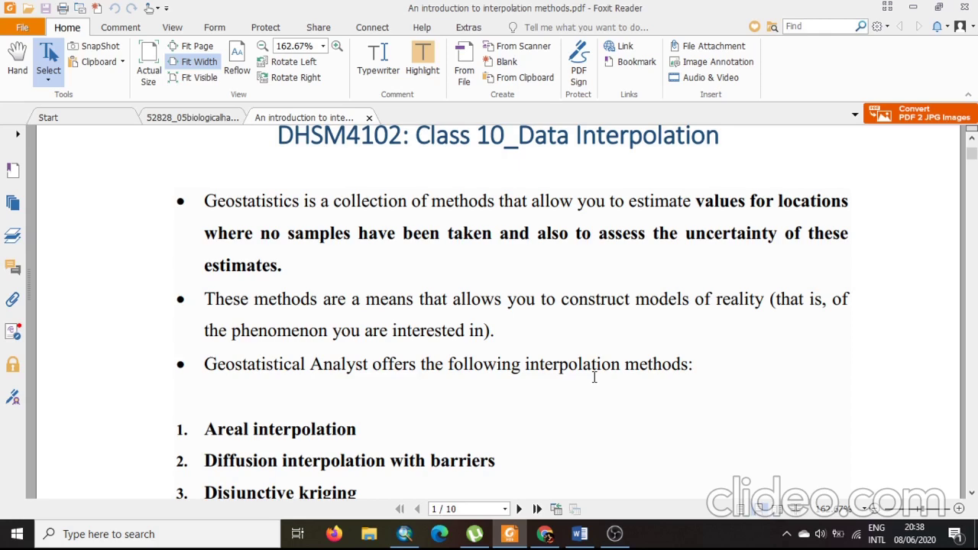
pyautogui.scroll(-1, 492, 355)
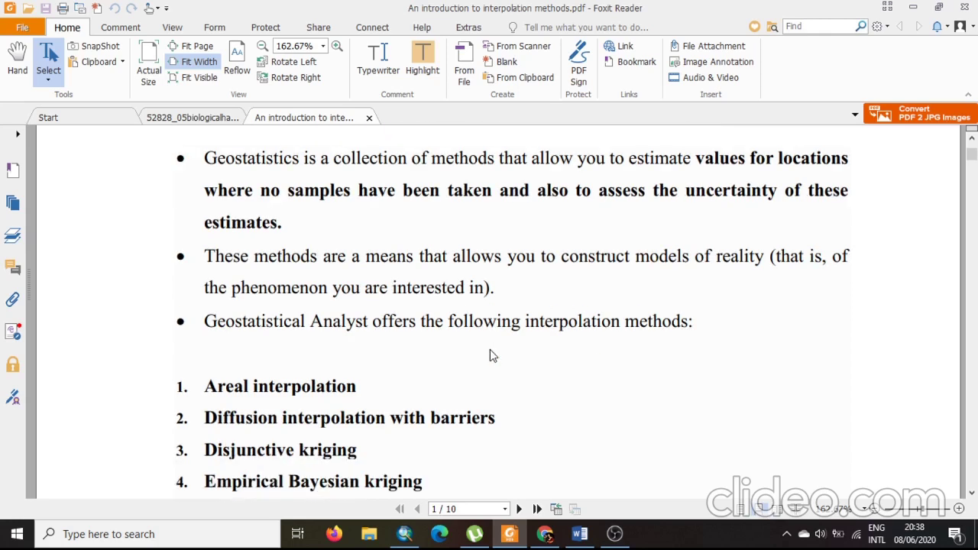
pyautogui.scroll(-2, 581, 371)
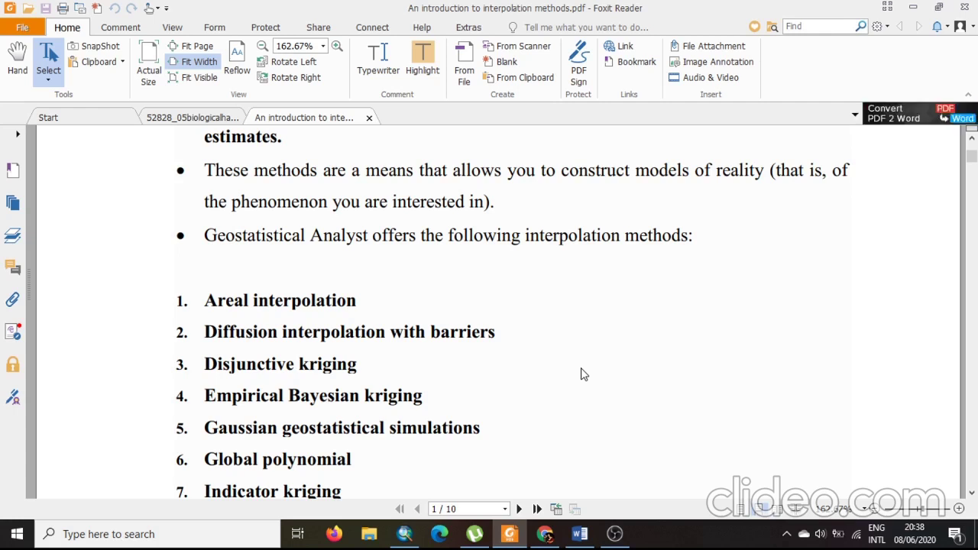
pyautogui.scroll(-3, 578, 339)
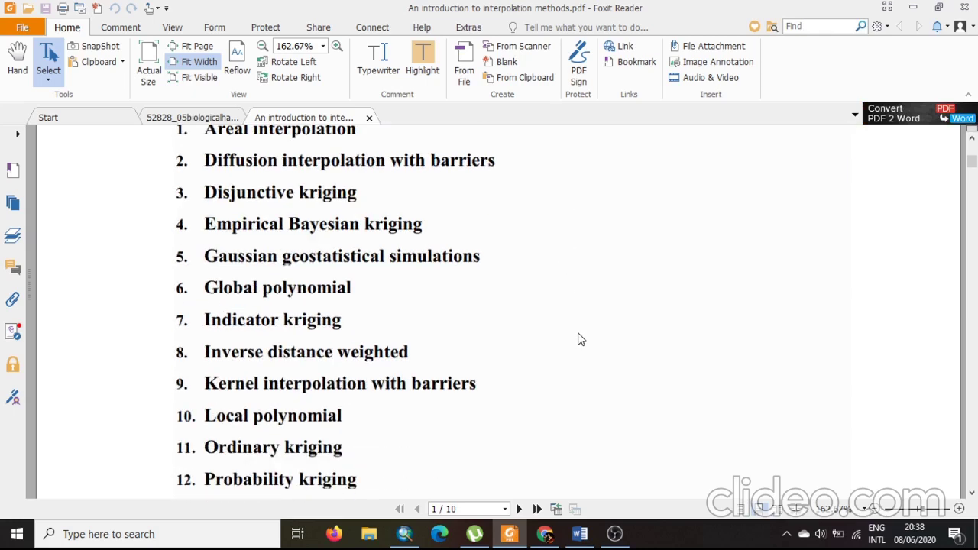
pyautogui.scroll(1, 578, 339)
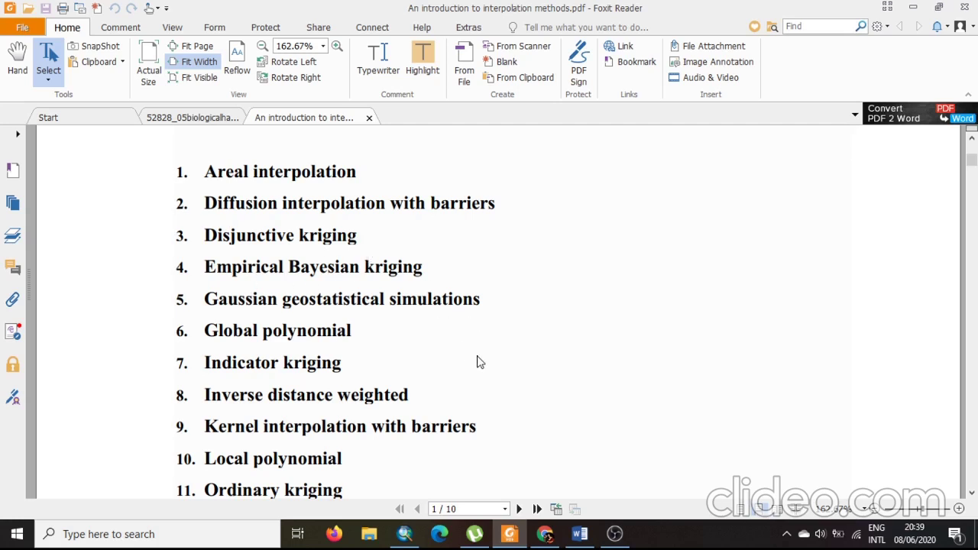
pyautogui.scroll(-1, 480, 362)
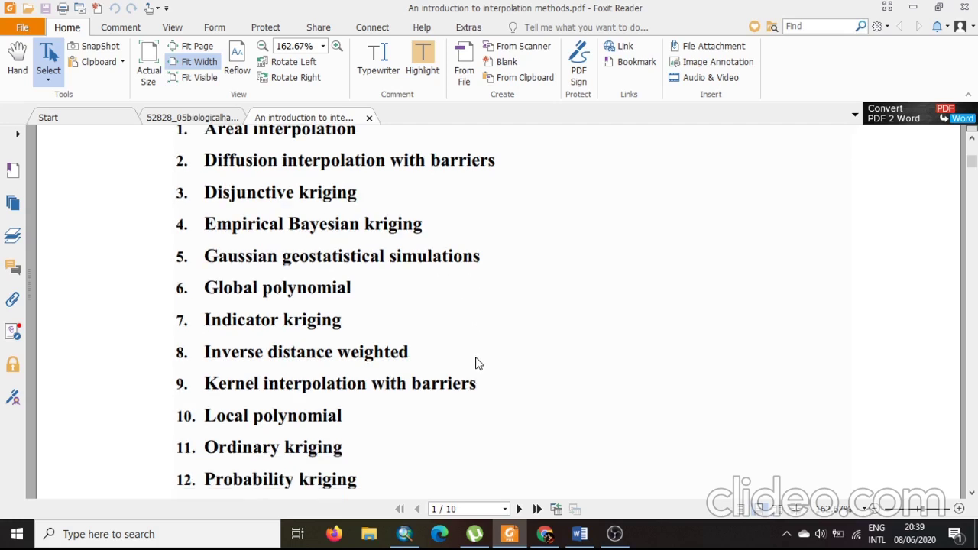
pyautogui.scroll(-1, 477, 363)
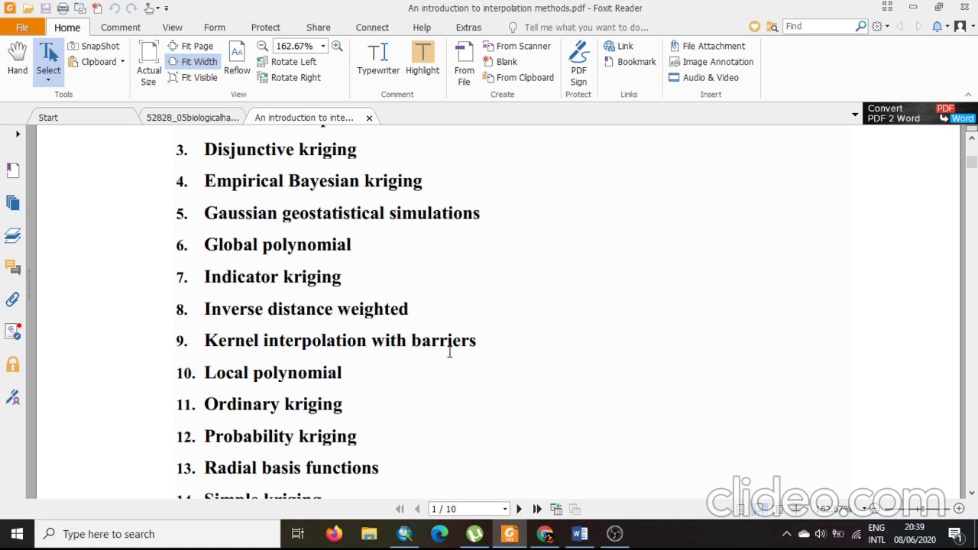
pyautogui.scroll(-6, 563, 333)
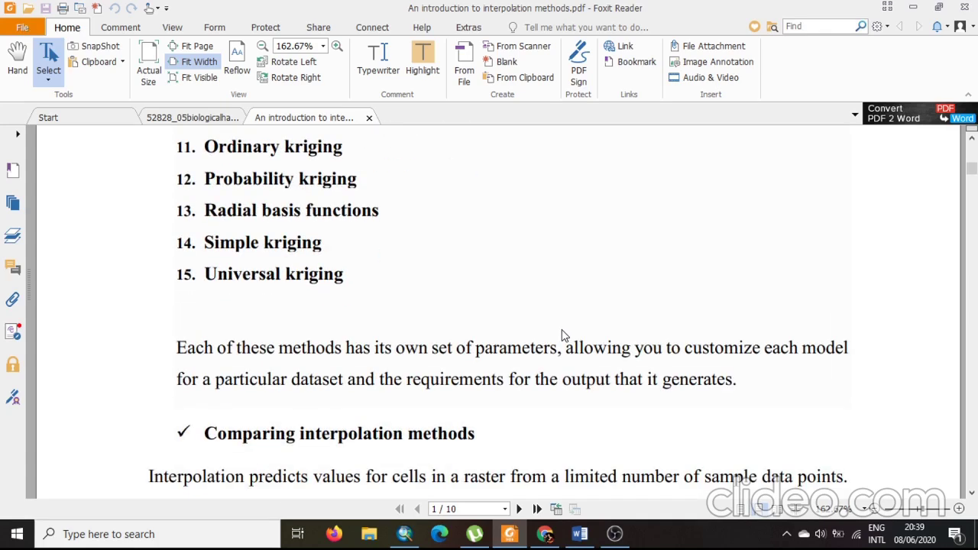
pyautogui.scroll(3, 524, 326)
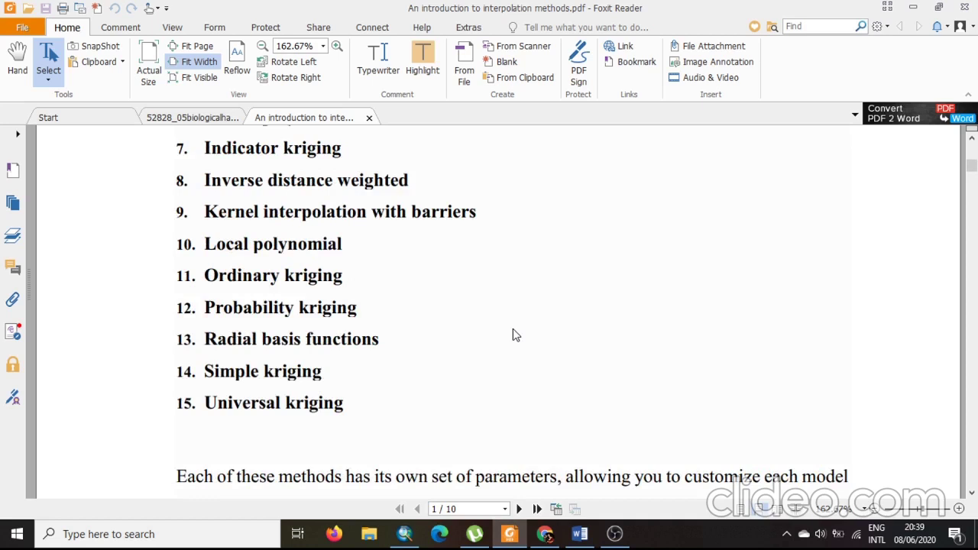
pyautogui.scroll(2, 513, 329)
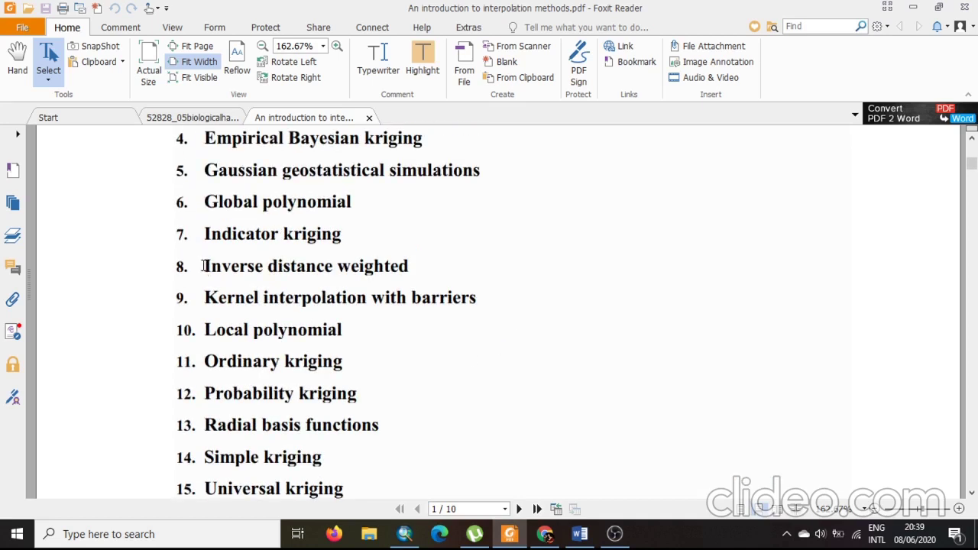
# Step: Highlight 'Inverse distance weighted' in yellow, then scroll on to the IDW explanation on page 2
pyautogui.moveTo(204, 265); pyautogui.dragTo(434, 265)
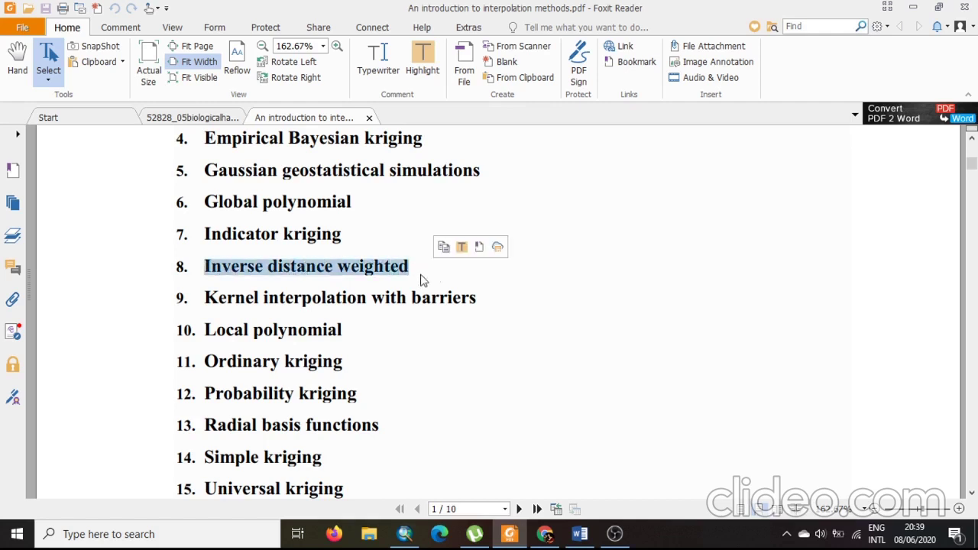
pyautogui.click(434, 71)
pyautogui.scroll(-3, 633, 414)
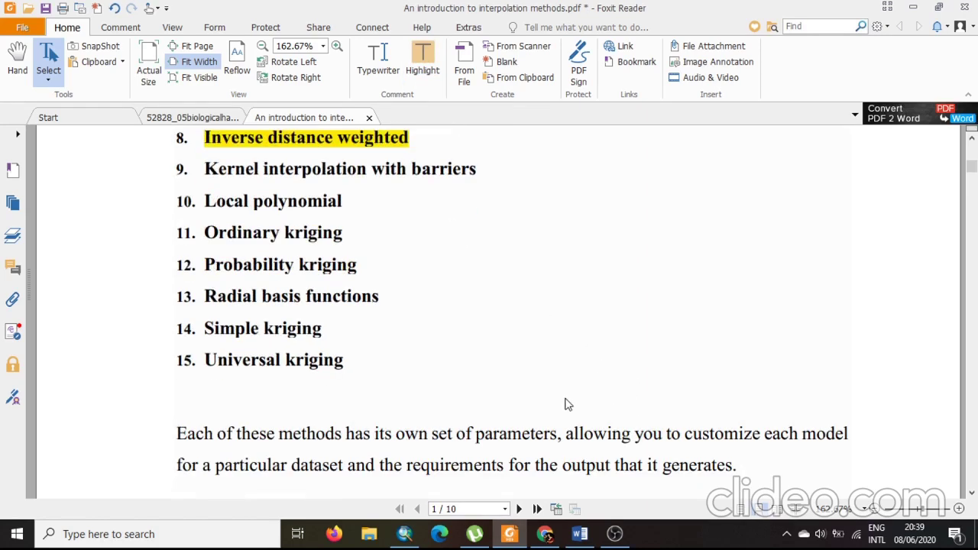
pyautogui.scroll(-1, 566, 403)
pyautogui.click(615, 533)
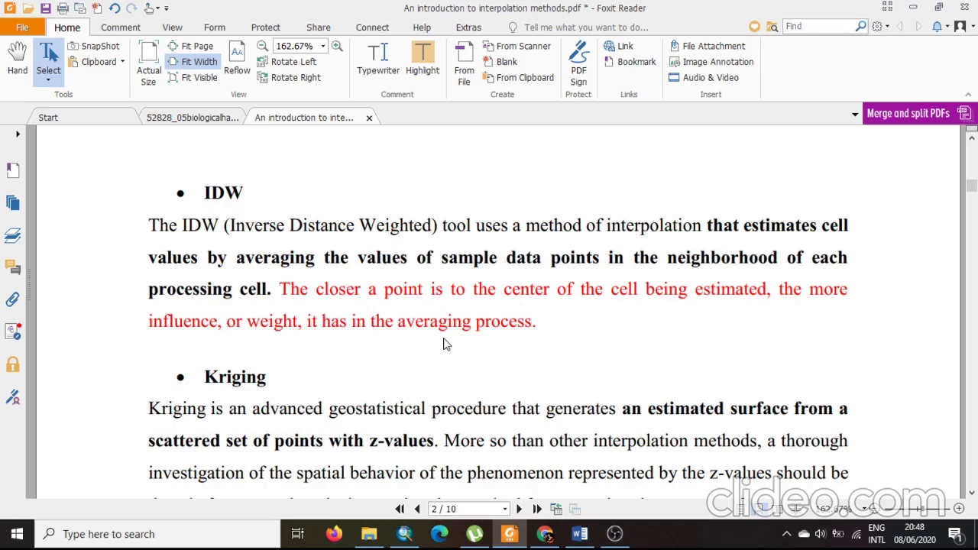
# Step: Scroll through pages 3–9 to the search-neighbourhood ellipse weighting explanation
pyautogui.scroll(-12, 553, 399)
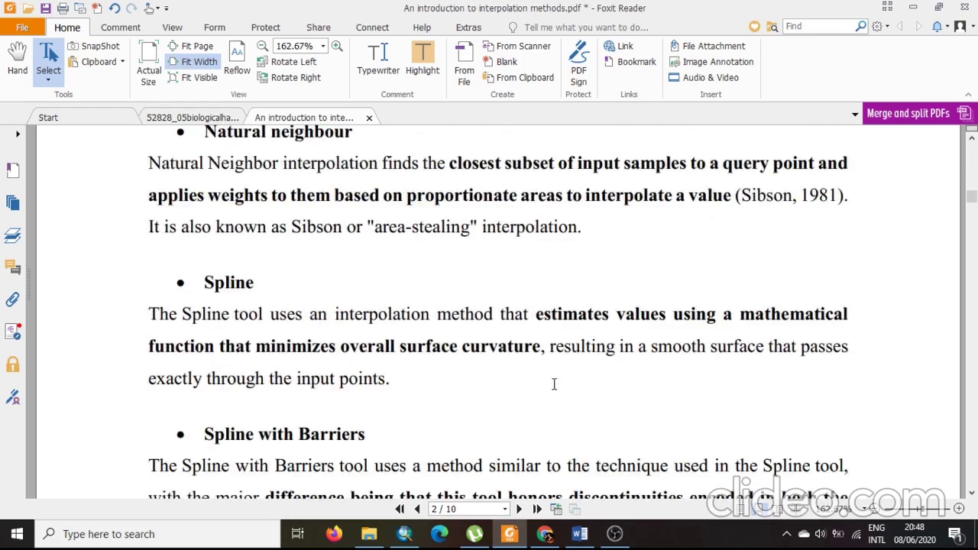
pyautogui.scroll(-15, 553, 384)
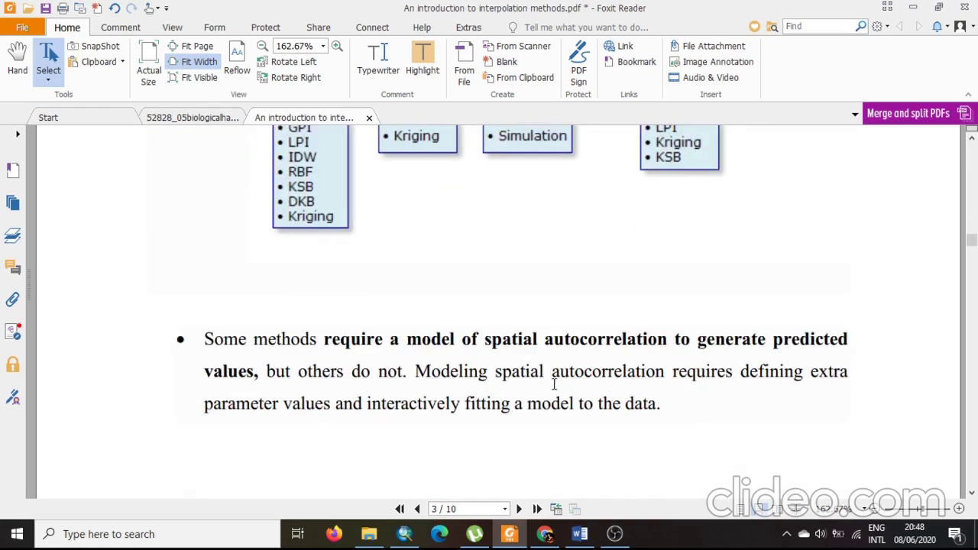
pyautogui.scroll(-15, 553, 384)
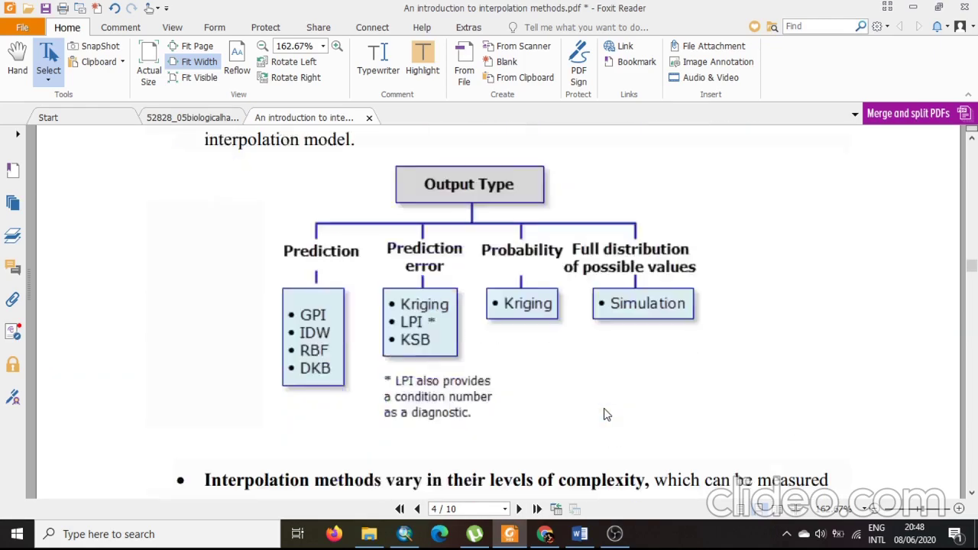
pyautogui.scroll(-15, 605, 414)
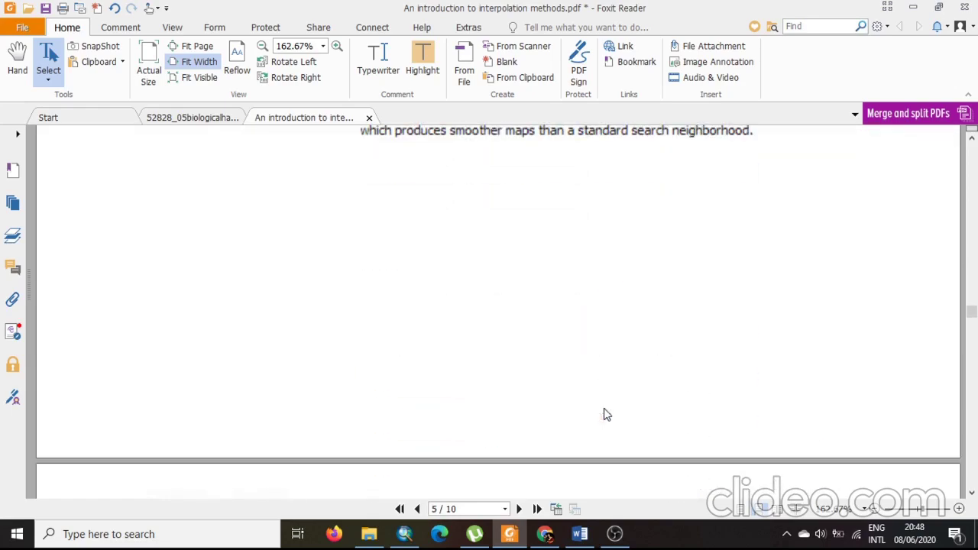
pyautogui.scroll(-10, 605, 414)
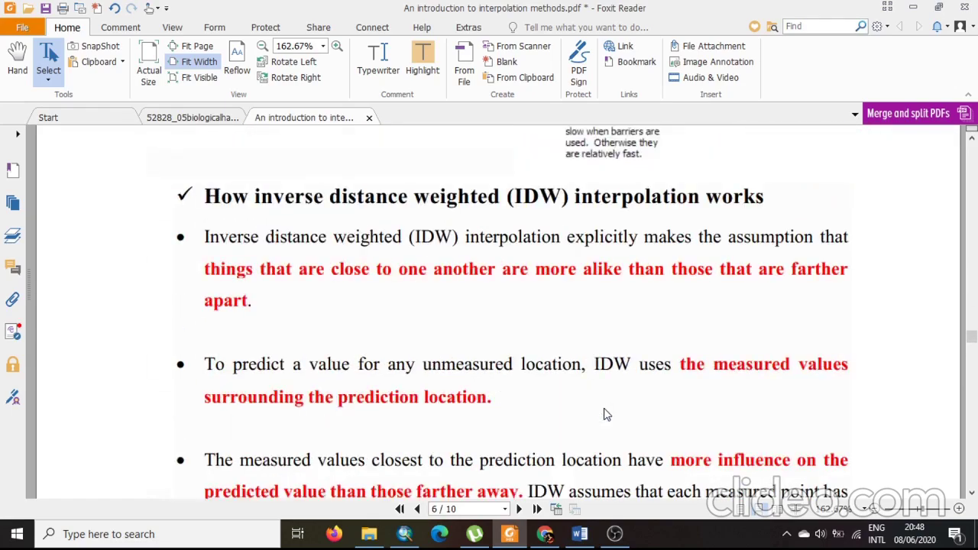
pyautogui.scroll(-12, 603, 409)
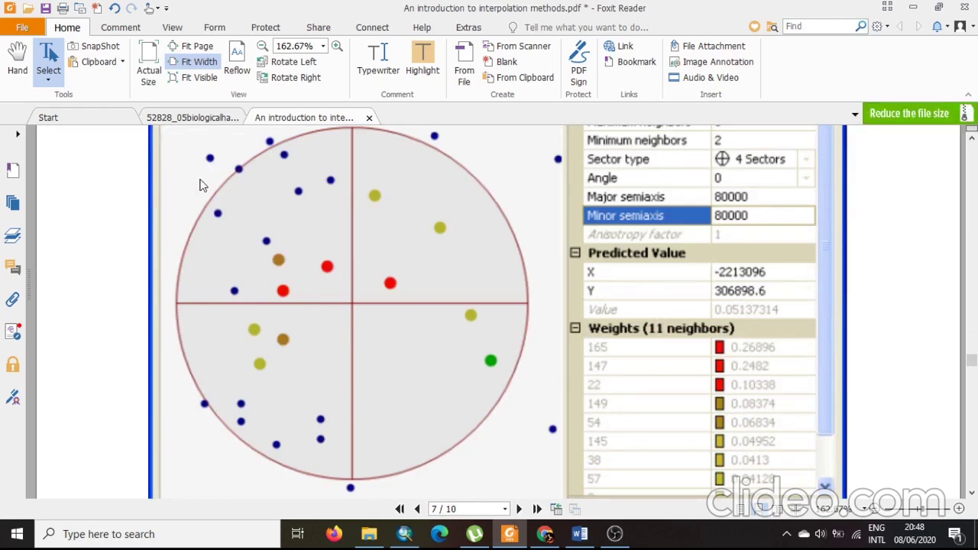
pyautogui.scroll(2, 466, 275)
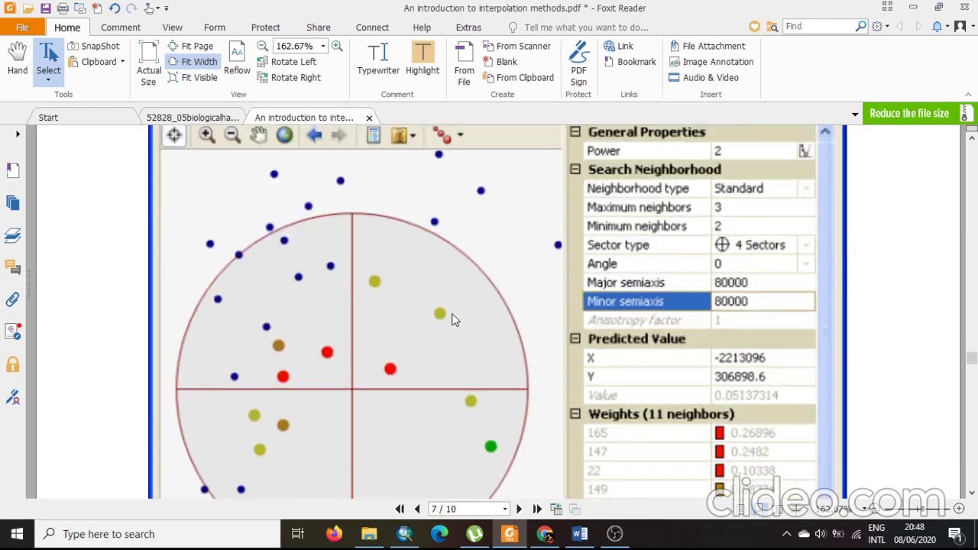
pyautogui.scroll(-1, 406, 339)
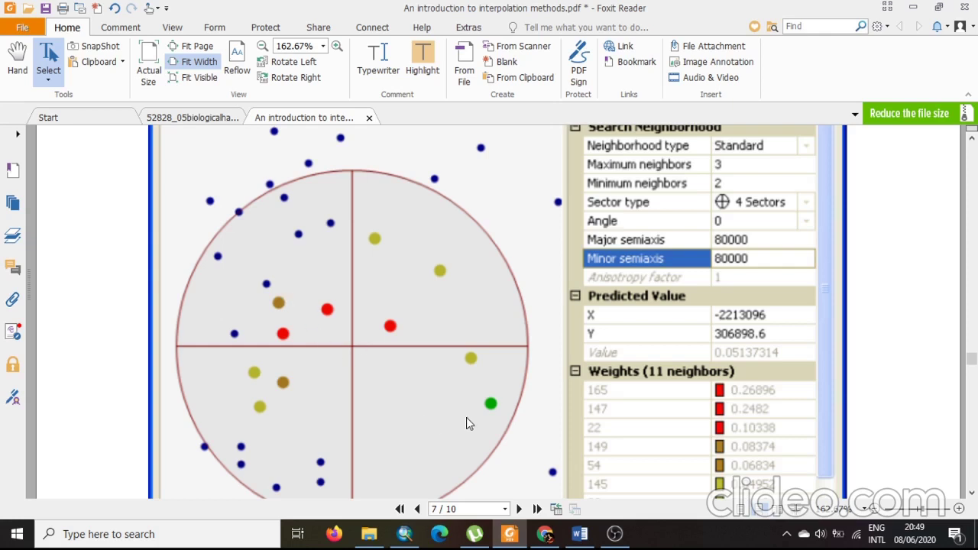
pyautogui.scroll(-20, 469, 423)
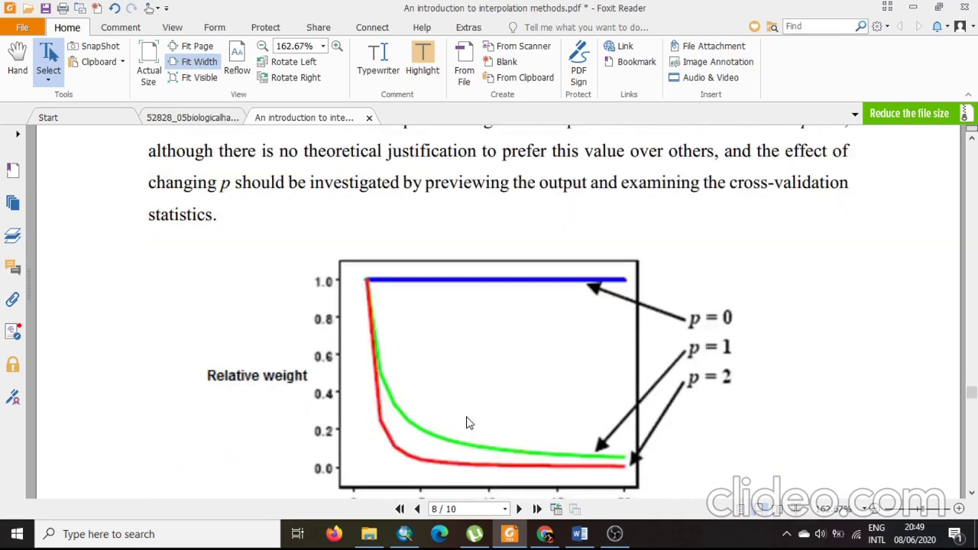
pyautogui.scroll(-20, 469, 424)
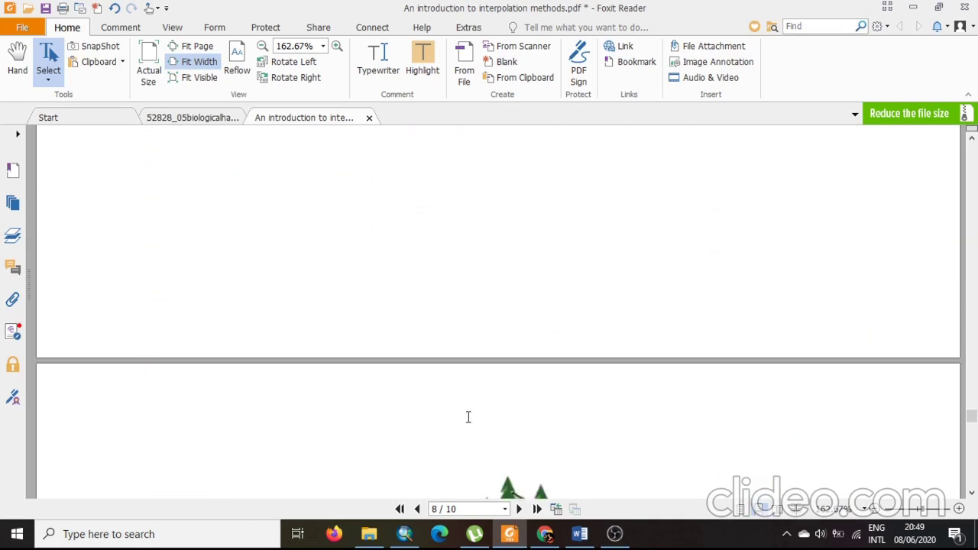
pyautogui.scroll(-20, 469, 416)
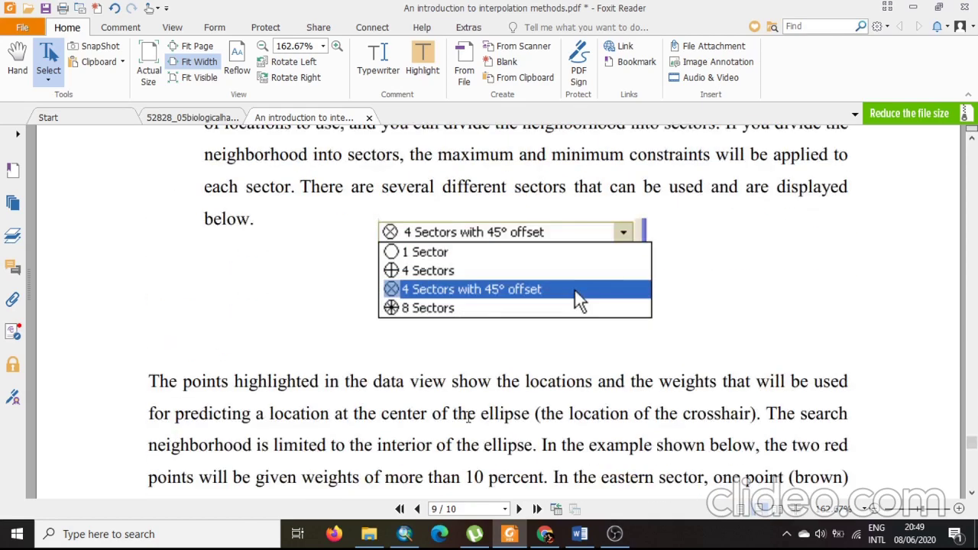
pyautogui.scroll(-5, 468, 416)
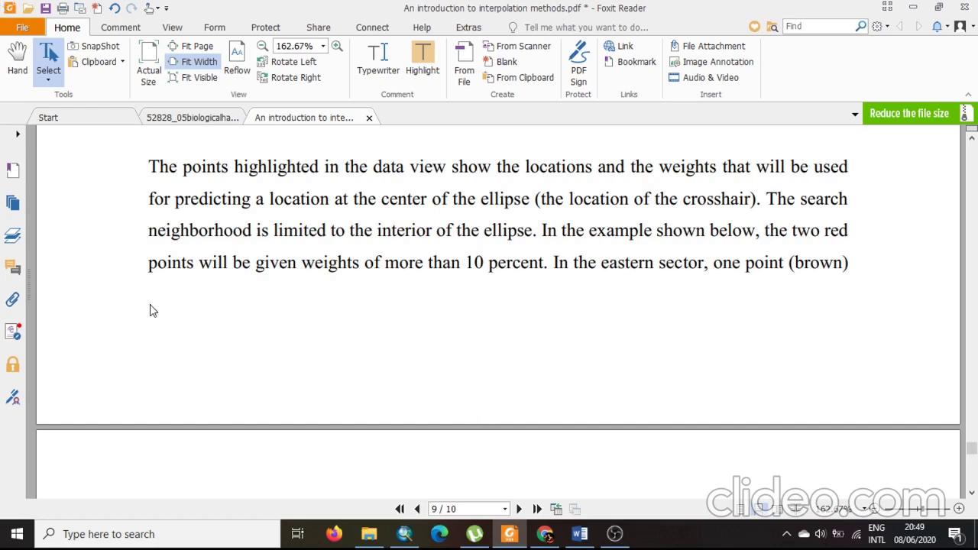
pyautogui.moveTo(486, 541)
# Step: Switch to ArcMap's 'dhaka city map' document with ward boundaries, thana points and IDW layer
pyautogui.click(611, 541)
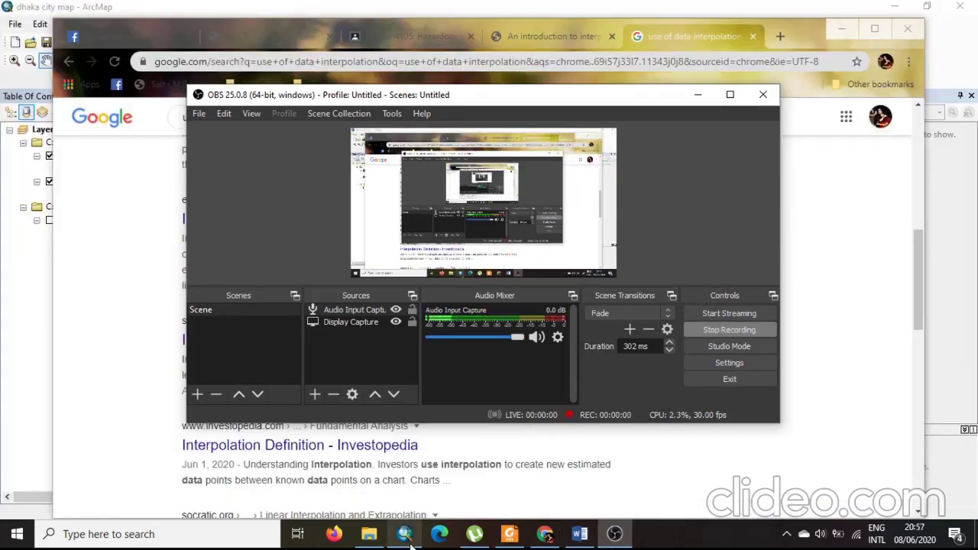
pyautogui.click(409, 541)
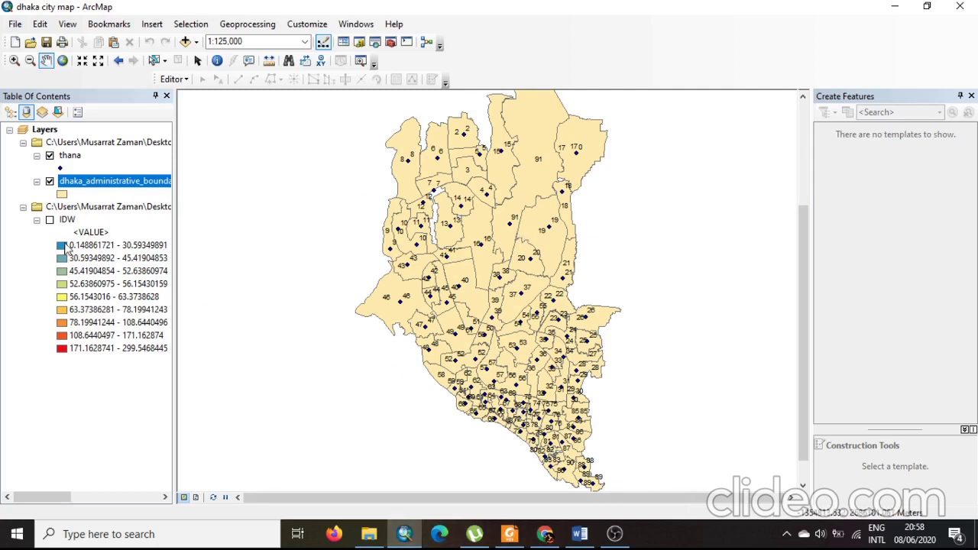
pyautogui.moveTo(486, 536)
# Step: Open the dhaka_administrative_boundaries attribute table and browse its 91 ward records
pyautogui.click(159, 185)
pyautogui.rightClick(109, 182)
pyautogui.click(137, 223)
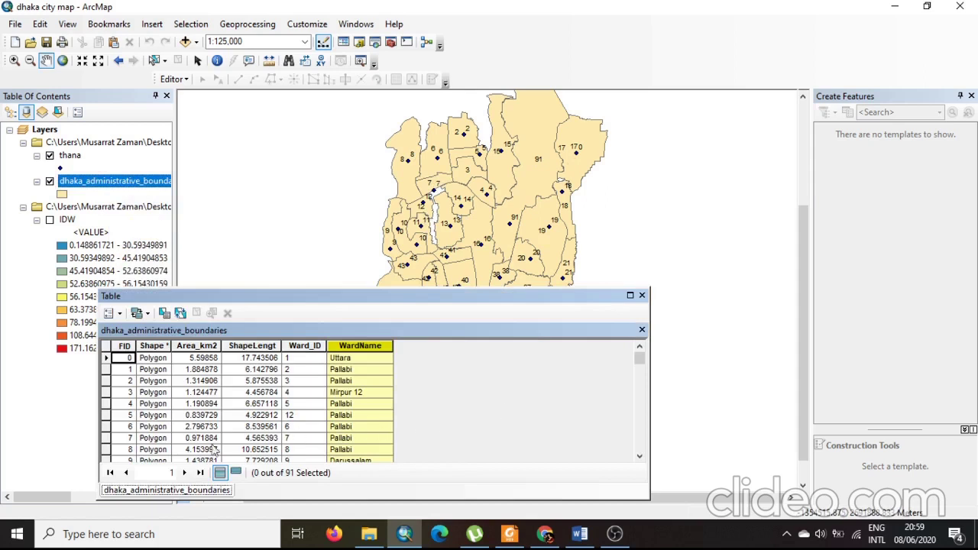
pyautogui.scroll(-4, 239, 412)
pyautogui.scroll(4, 239, 413)
pyautogui.scroll(-4, 291, 380)
pyautogui.scroll(-9, 291, 390)
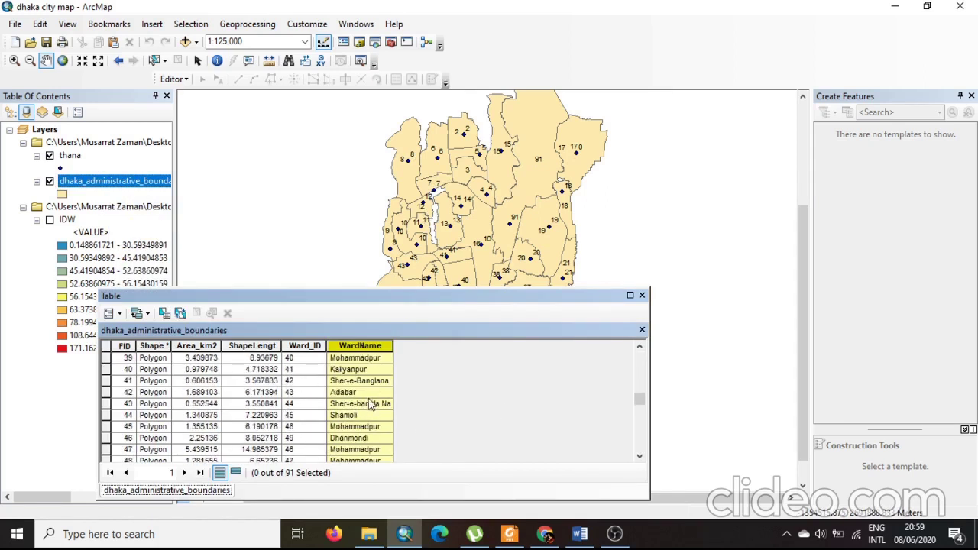
pyautogui.scroll(13, 409, 416)
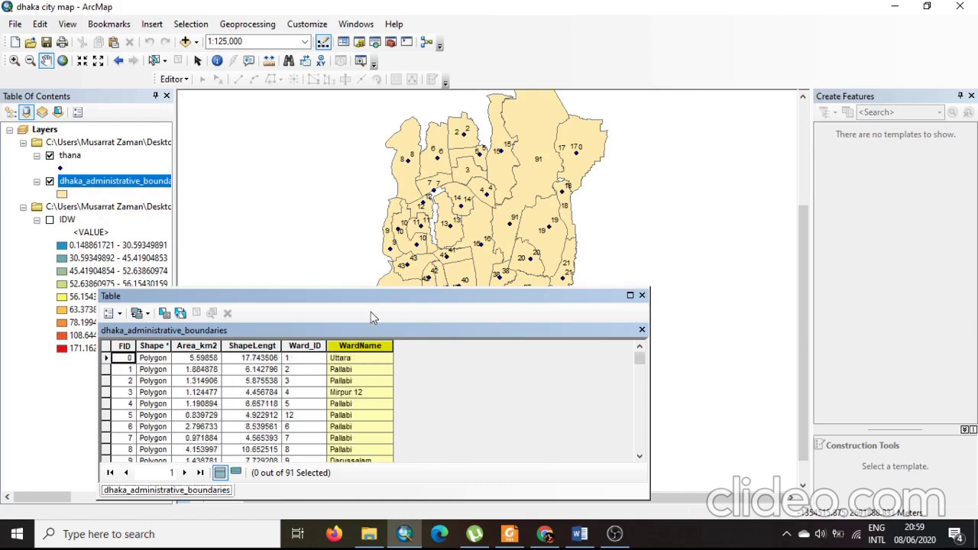
pyautogui.moveTo(372, 305); pyautogui.dragTo(396, 188)
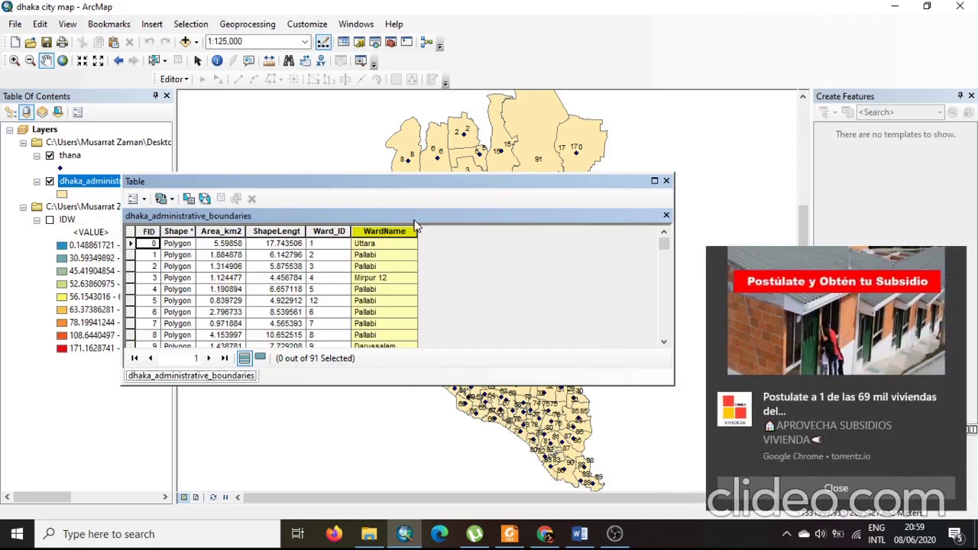
# Step: Dismiss the pop-up advert in the Windows notification panel and return to ArcMap
pyautogui.click(955, 533)
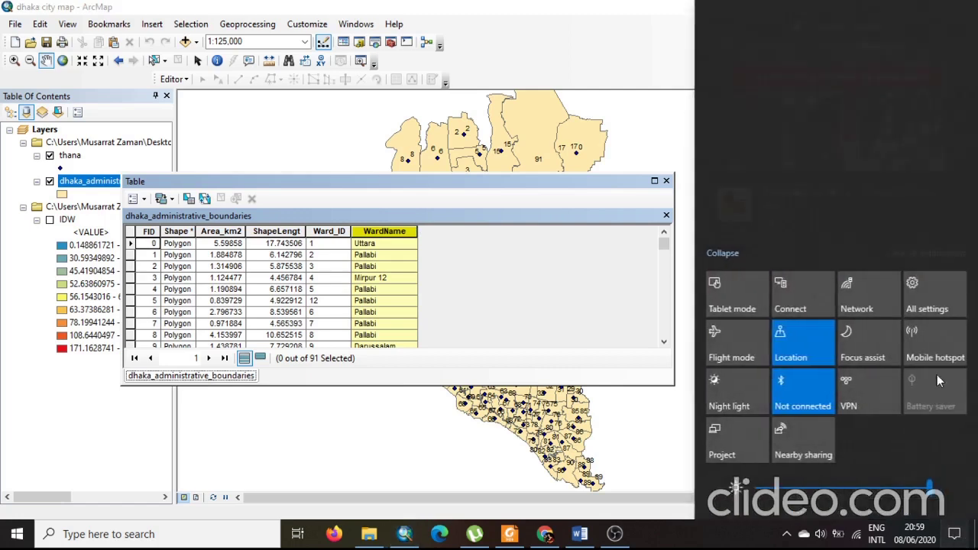
pyautogui.click(933, 253)
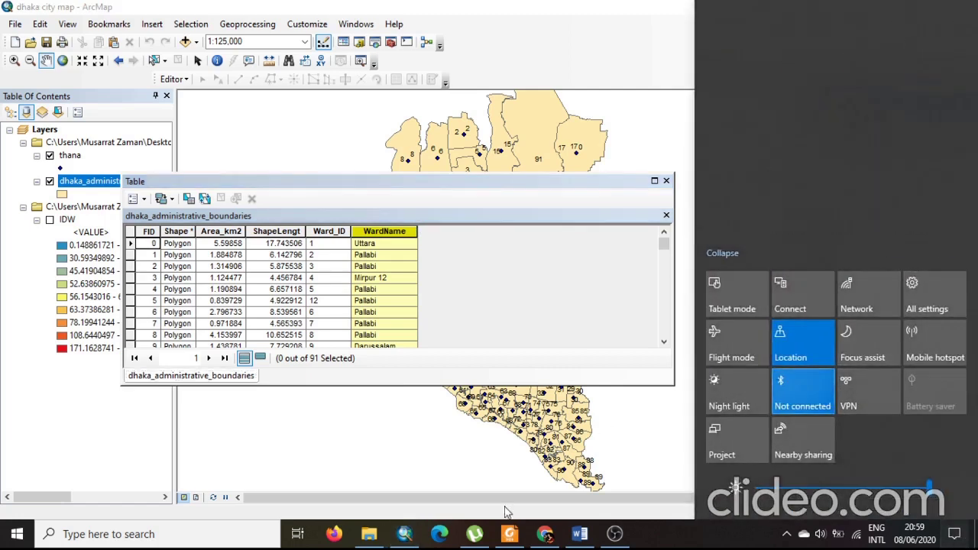
pyautogui.click(438, 462)
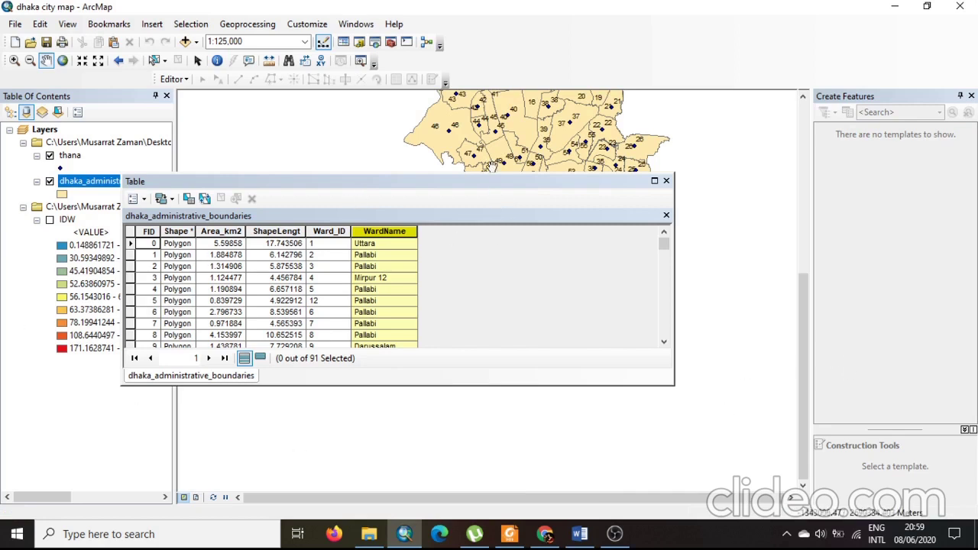
# Step: Reposition the attribute table window so the map is visible beneath it
pyautogui.moveTo(484, 184); pyautogui.dragTo(479, 255)
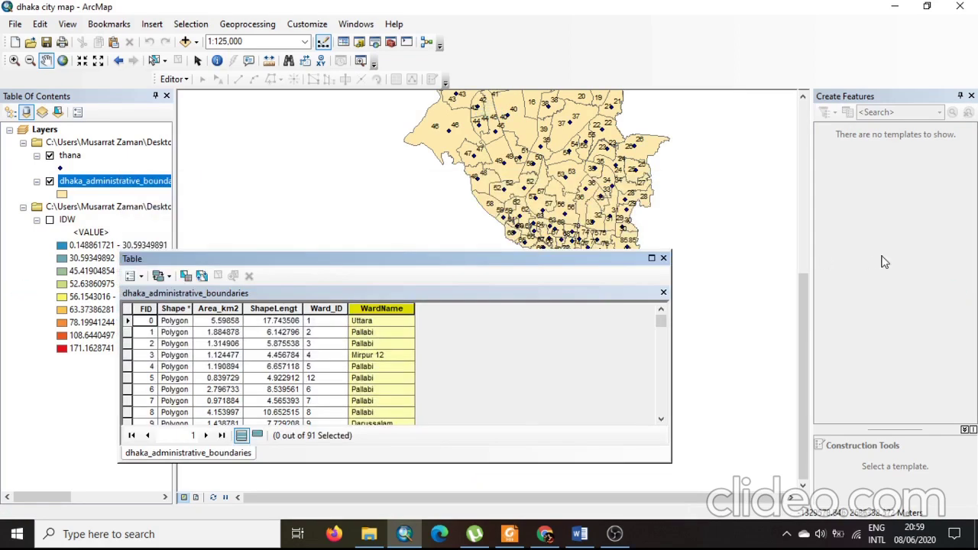
pyautogui.moveTo(807, 343); pyautogui.dragTo(802, 316)
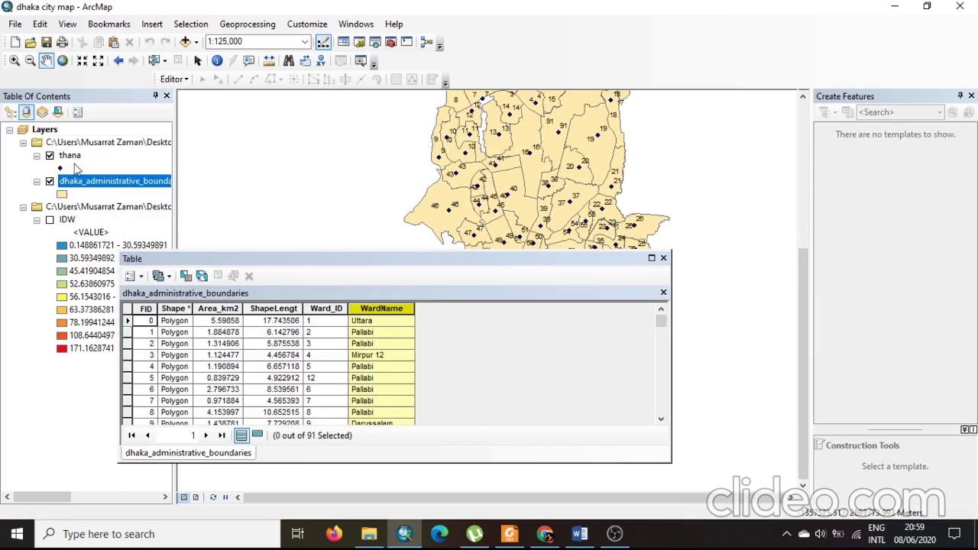
pyautogui.moveTo(394, 262); pyautogui.dragTo(443, 266)
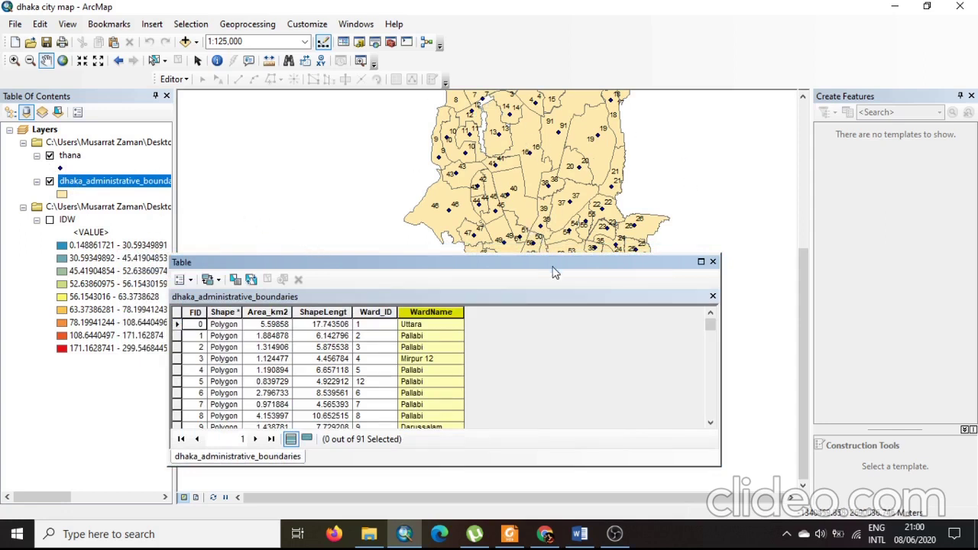
pyautogui.moveTo(803, 304); pyautogui.dragTo(806, 289)
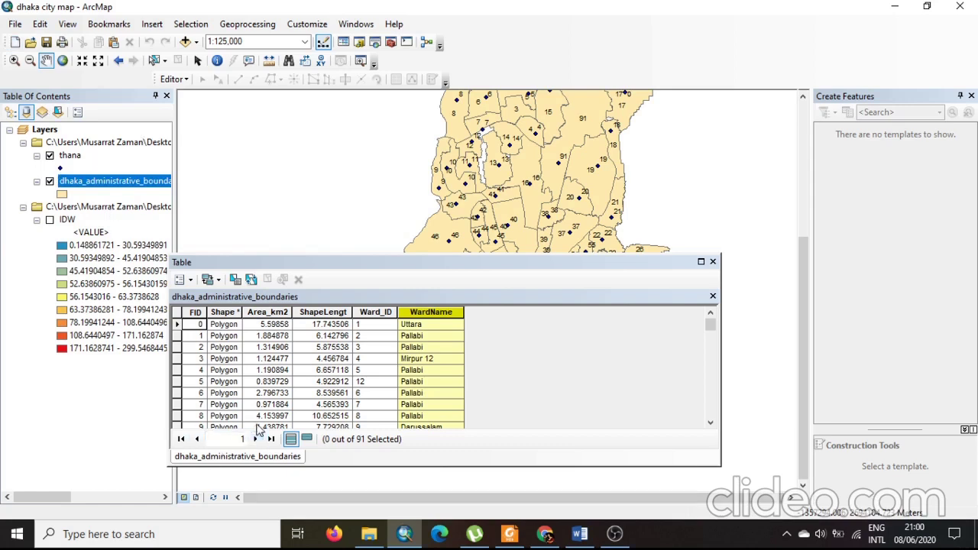
# Step: On the IEDCR Covid-19 dashboard, show Tejgaon's 267 confirmed cases on the Dhaka City map
pyautogui.click(545, 541)
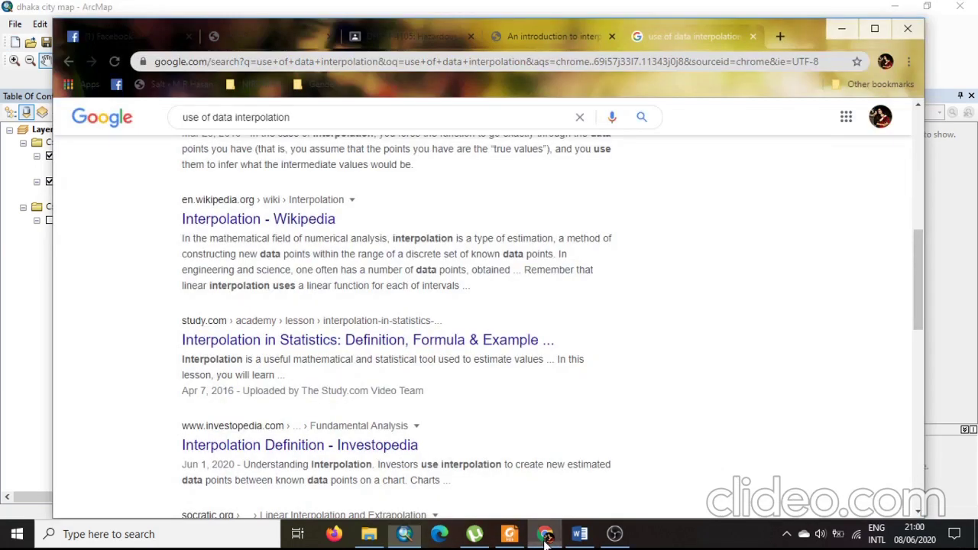
pyautogui.click(275, 35)
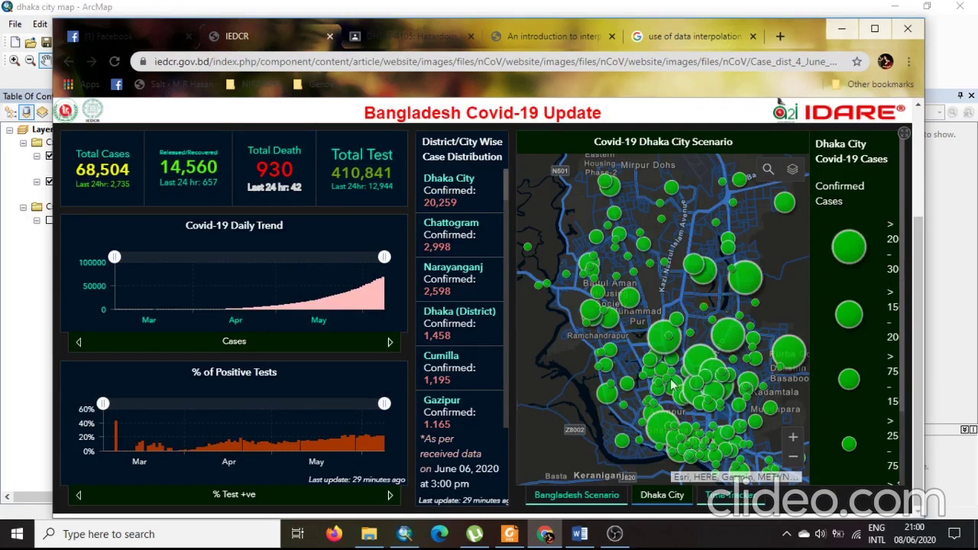
pyautogui.scroll(-1, 684, 393)
pyautogui.scroll(2, 684, 393)
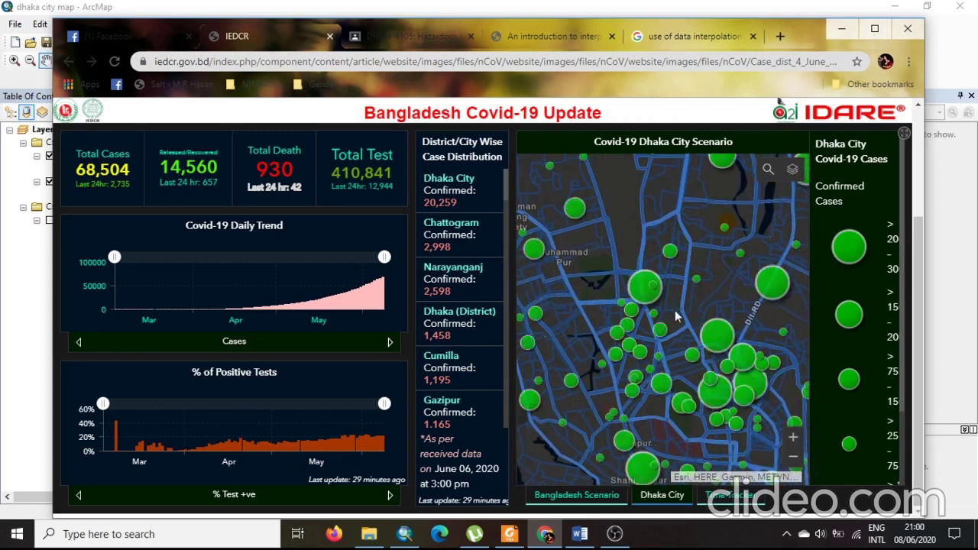
pyautogui.click(640, 318)
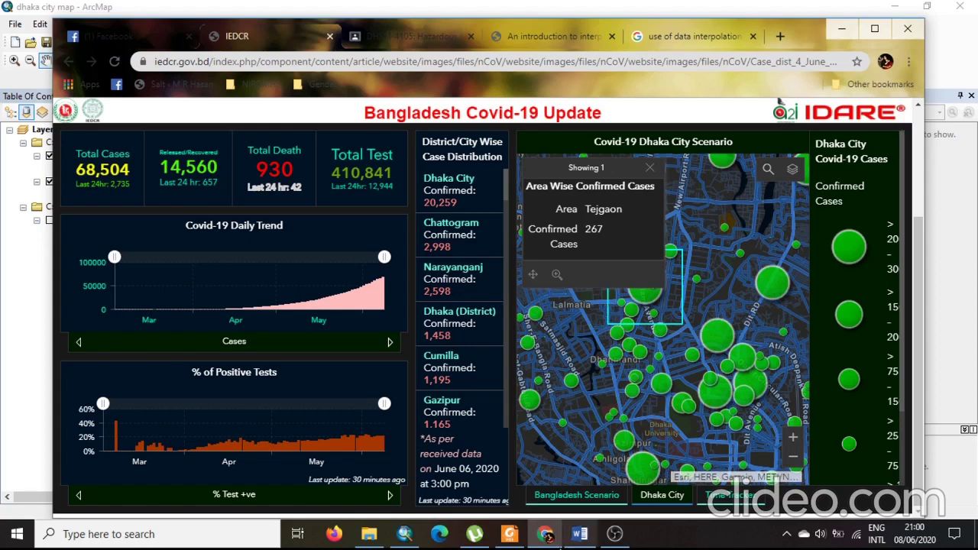
# Step: Back in ArcMap, open the thana attribute table and inspect the thana.Covid_Case counts
pyautogui.click(404, 533)
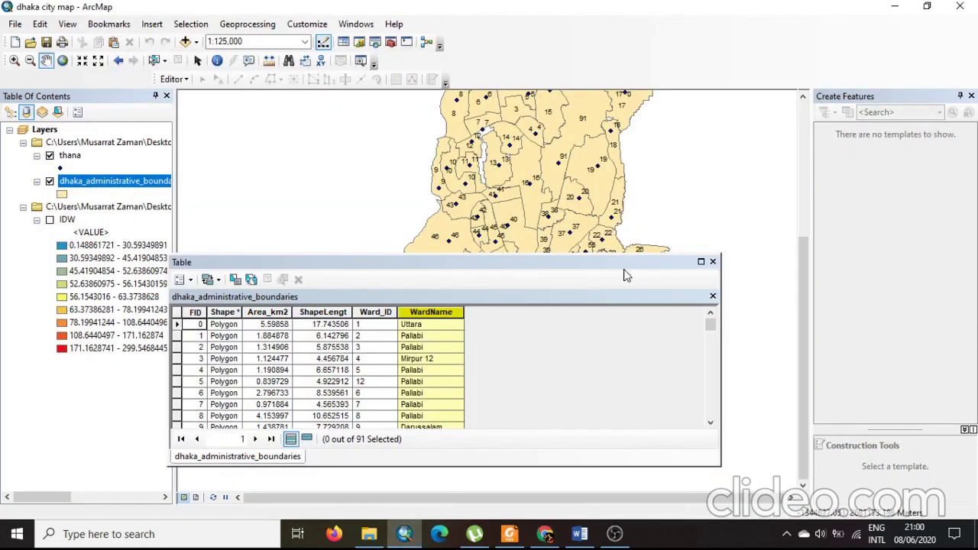
pyautogui.moveTo(805, 278); pyautogui.dragTo(808, 256)
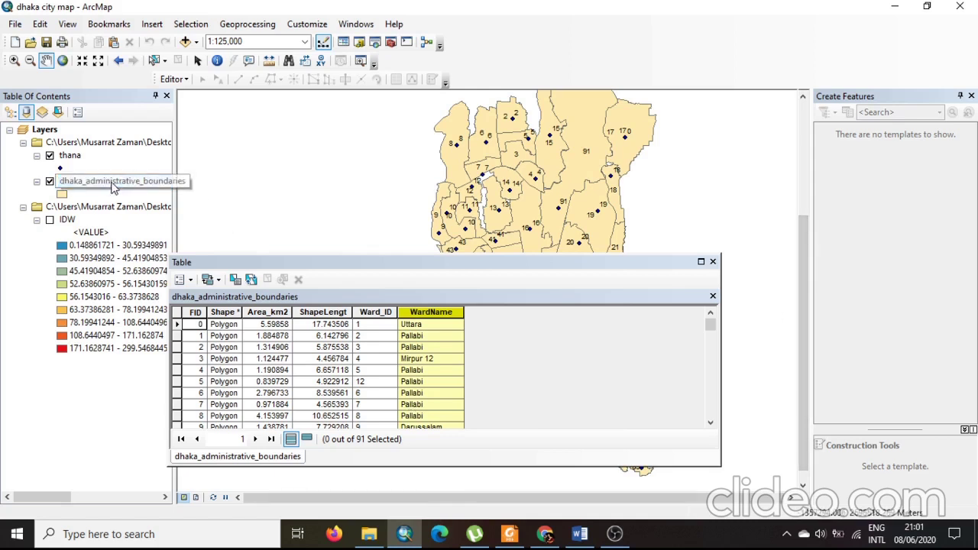
pyautogui.click(69, 155)
pyautogui.rightClick(70, 156)
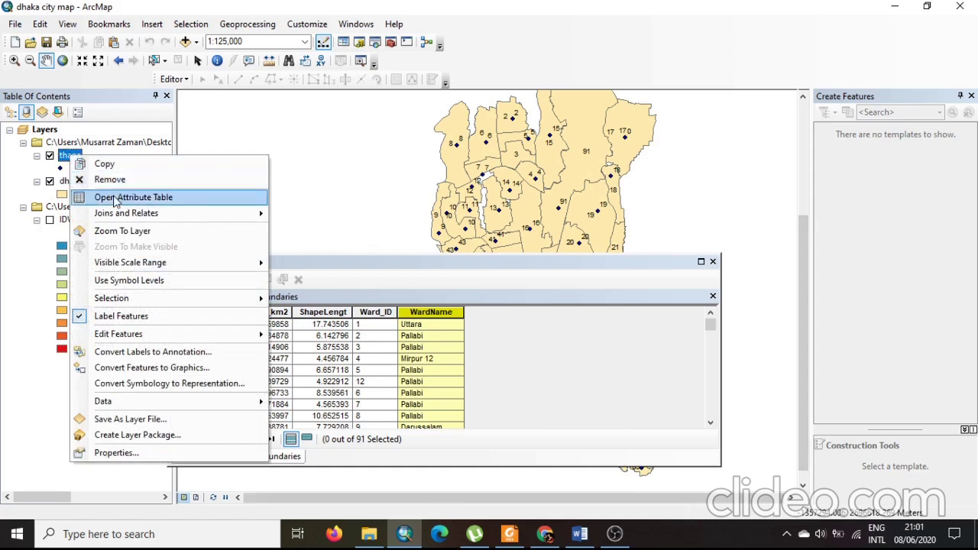
pyautogui.click(120, 197)
pyautogui.click(603, 313)
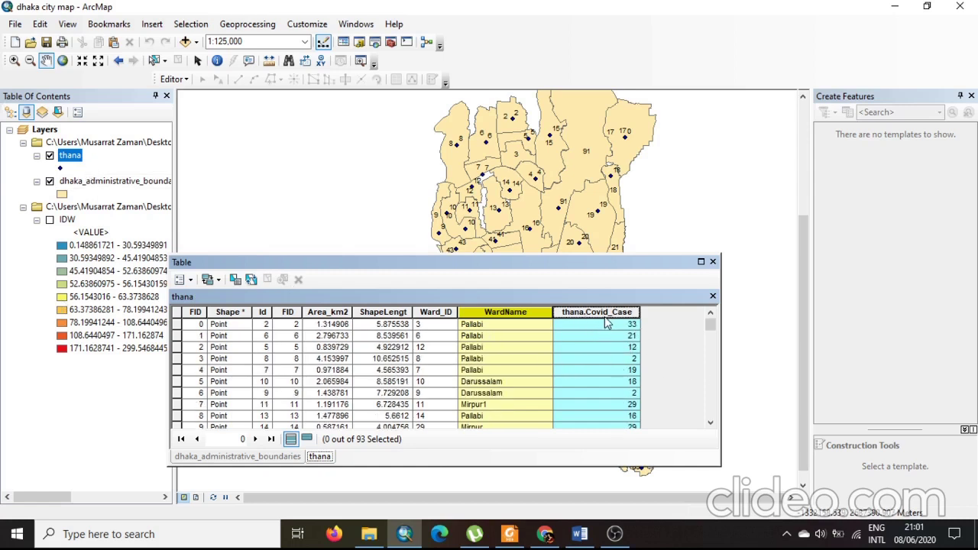
pyautogui.scroll(-20, 619, 360)
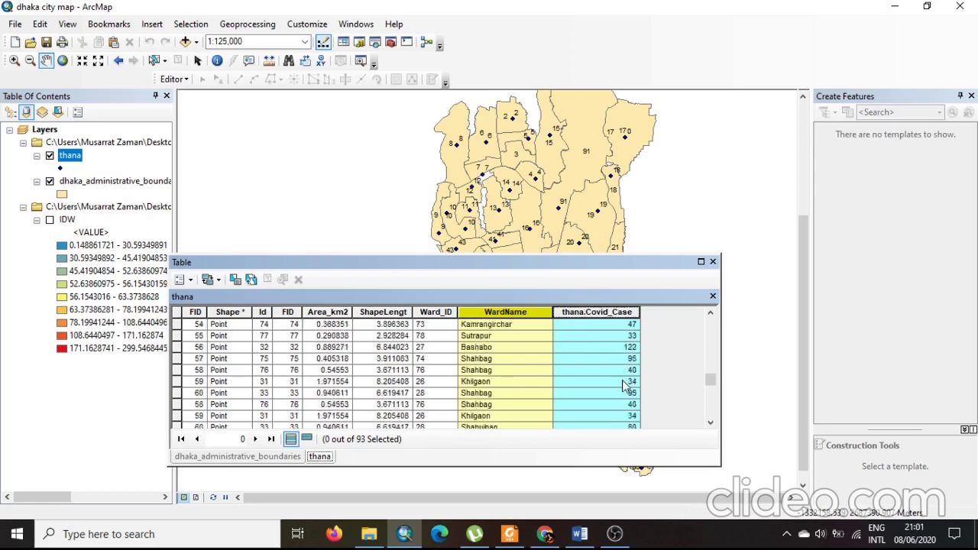
pyautogui.scroll(8, 627, 397)
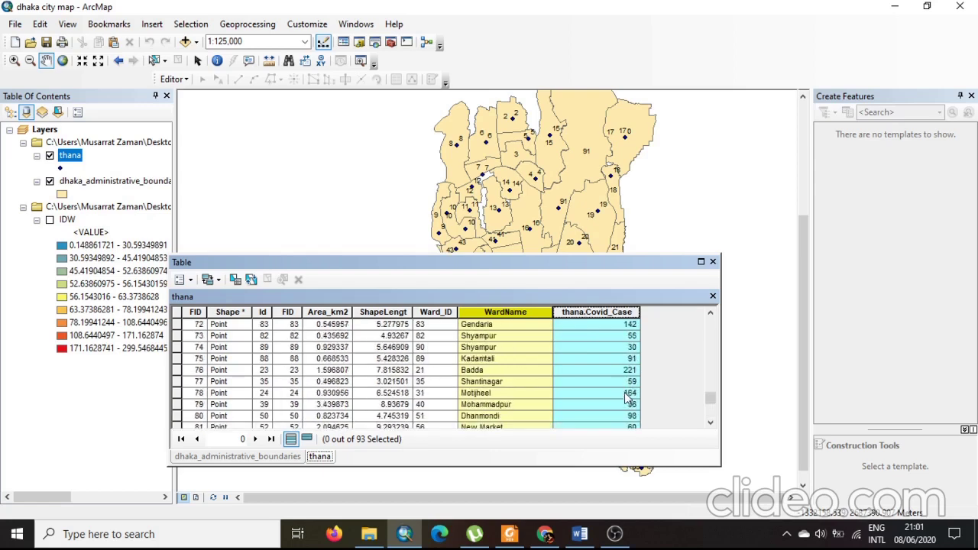
pyautogui.moveTo(617, 269); pyautogui.dragTo(467, 191)
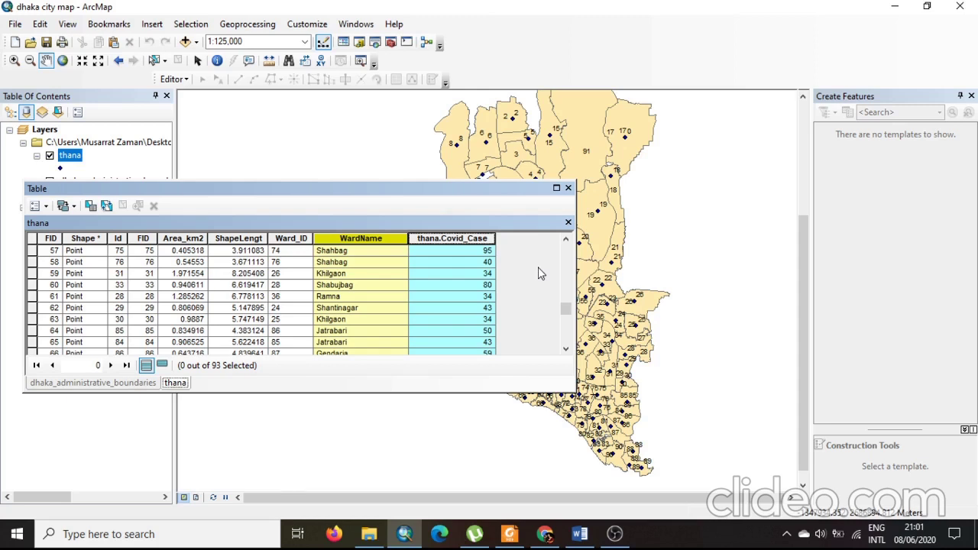
# Step: Close the table and expand ArcToolbox's Geostatistical Analyst Tools > Interpolation toolset
pyautogui.click(567, 187)
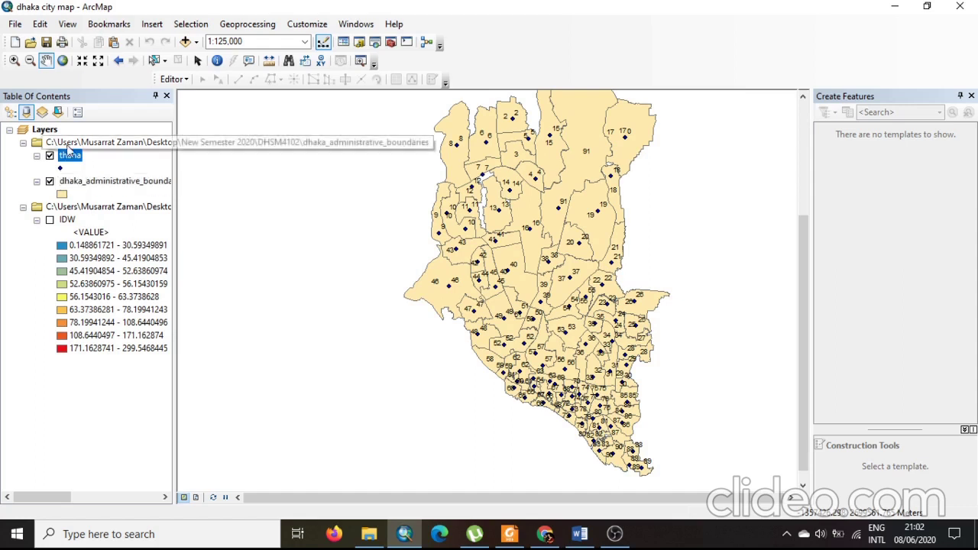
pyautogui.click(389, 44)
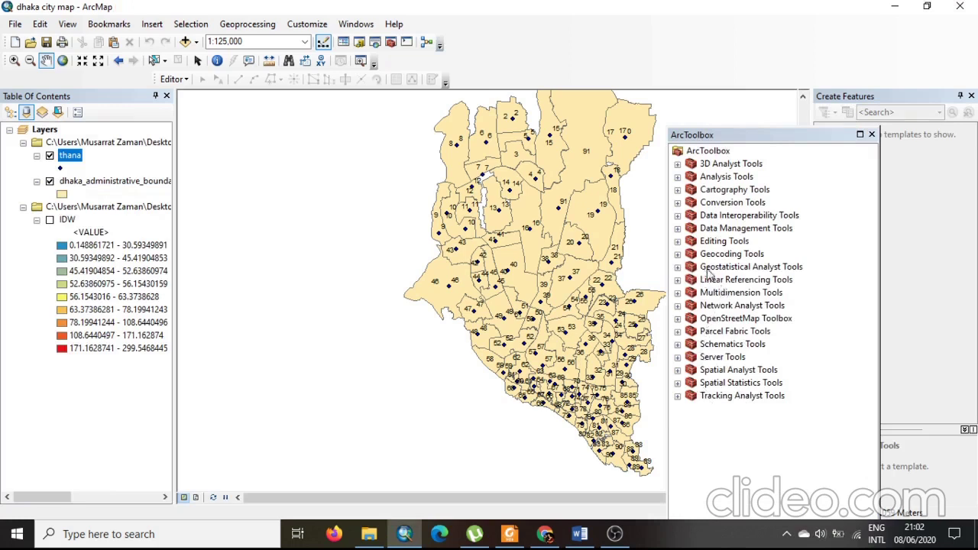
pyautogui.click(676, 267)
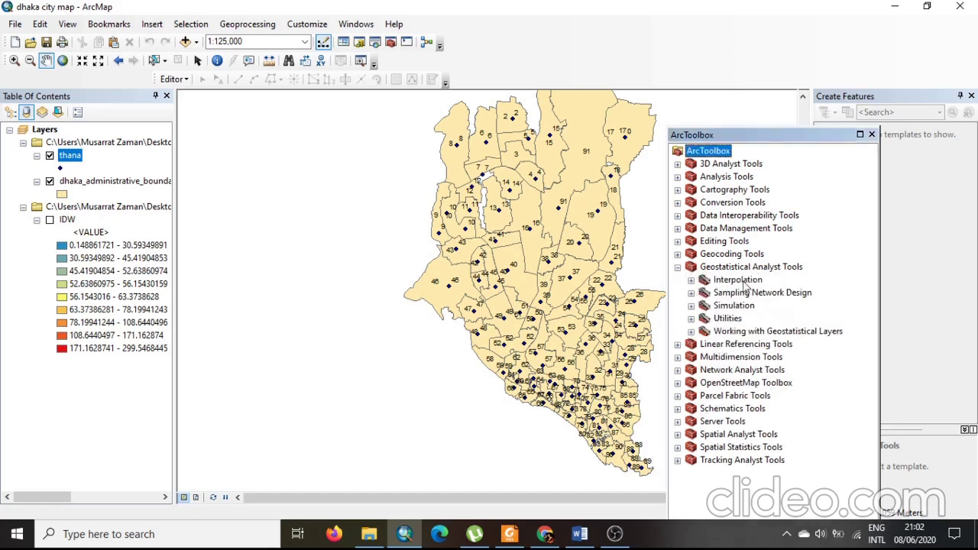
pyautogui.click(691, 280)
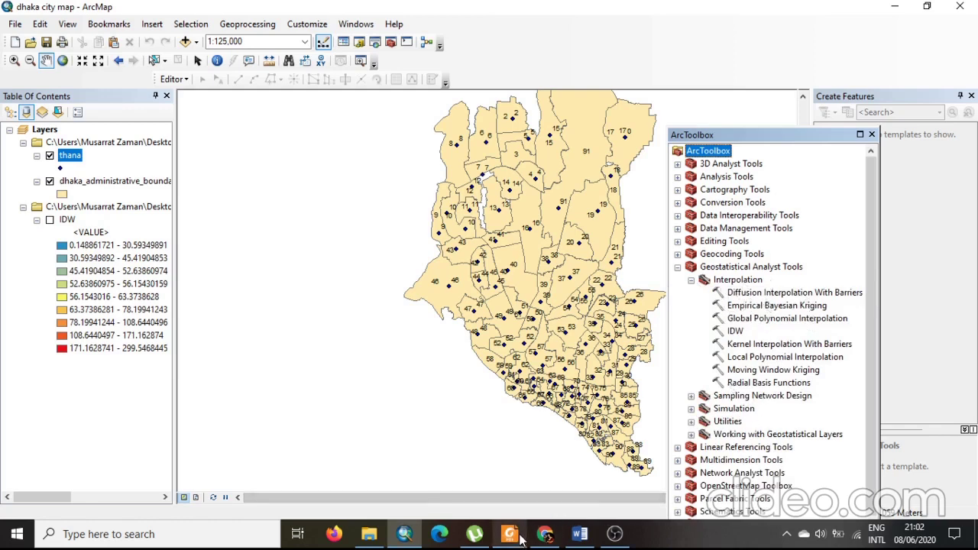
pyautogui.moveTo(509, 534)
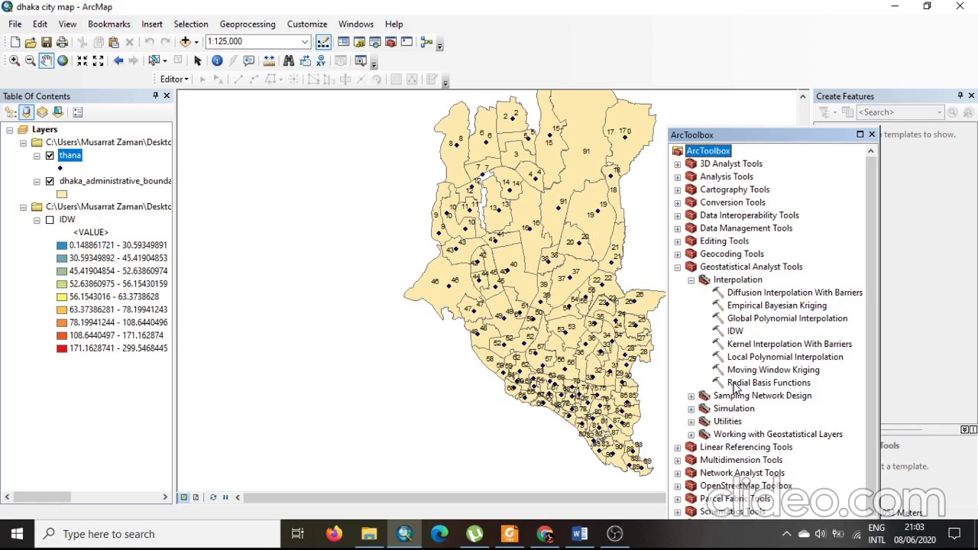
# Step: Start the IDW tool with thana as input features and thana.Covid_Case as Z value field
pyautogui.doubleClick(736, 331)
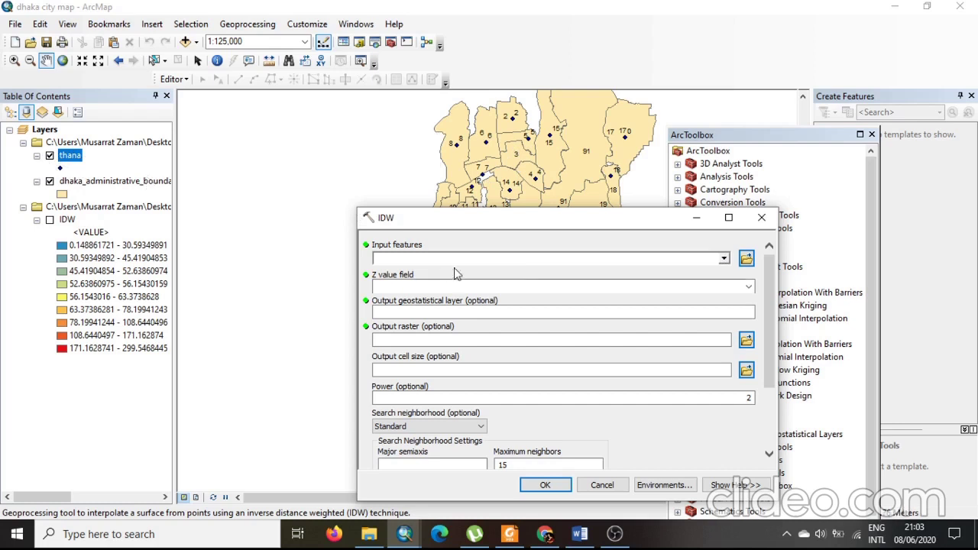
pyautogui.click(724, 260)
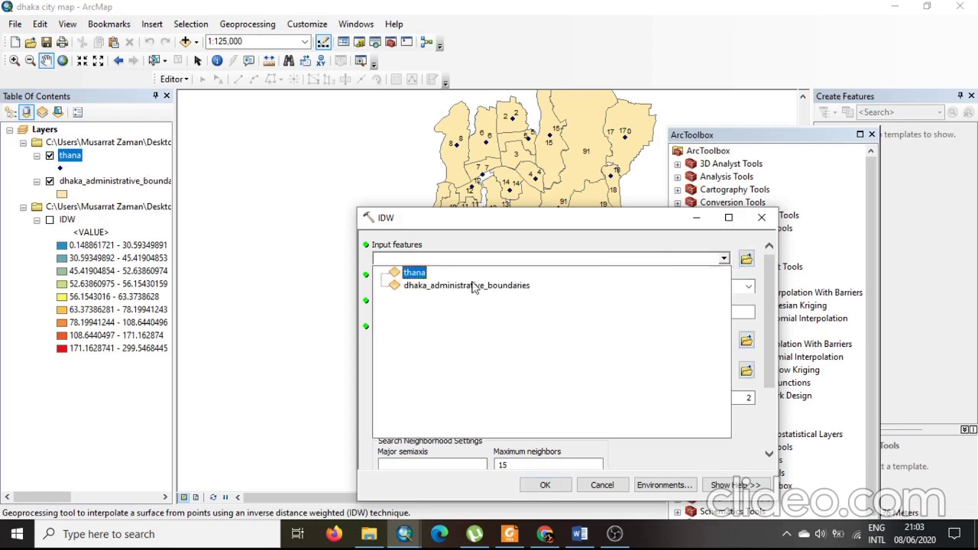
pyautogui.click(408, 278)
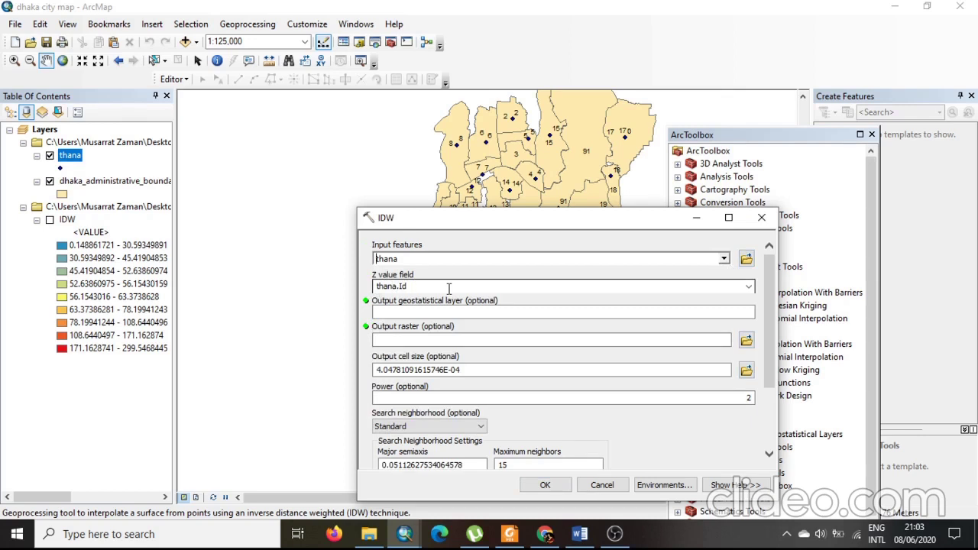
pyautogui.click(748, 285)
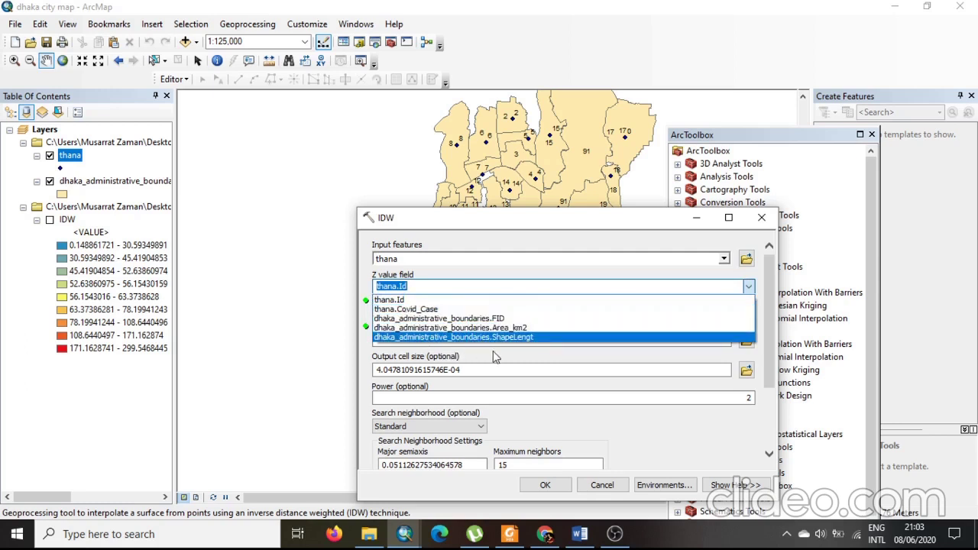
pyautogui.click(403, 310)
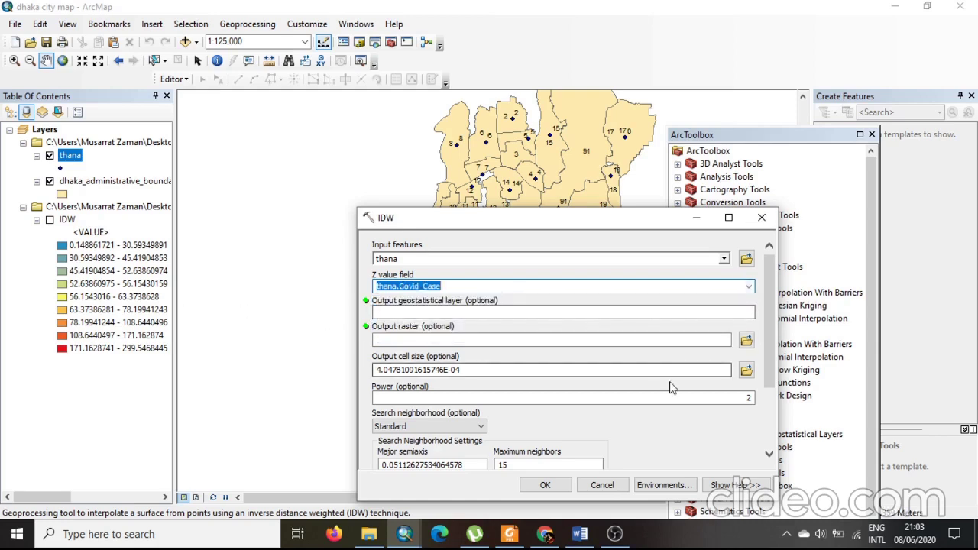
pyautogui.moveTo(772, 344)
pyautogui.mouseDown()
pyautogui.moveTo(770, 424)
pyautogui.moveTo(768, 344)
pyautogui.mouseUp()
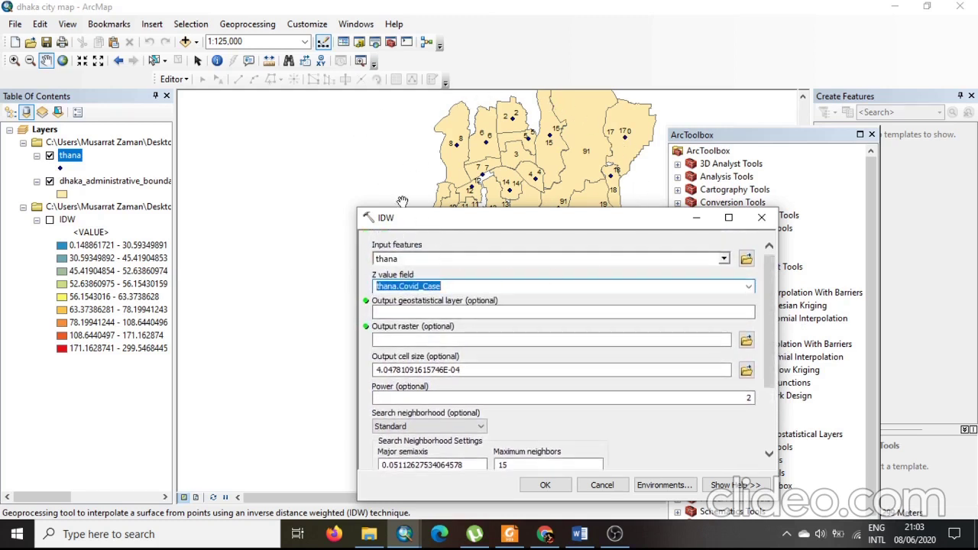
# Step: Close the ArcToolbox window and reposition the IDW dialog over the map
pyautogui.click(871, 135)
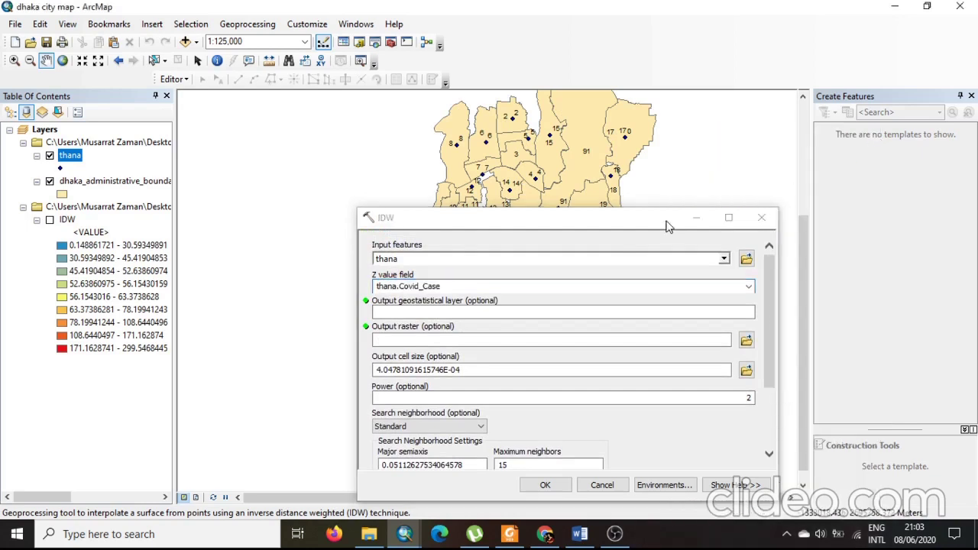
pyautogui.moveTo(667, 226); pyautogui.dragTo(454, 290)
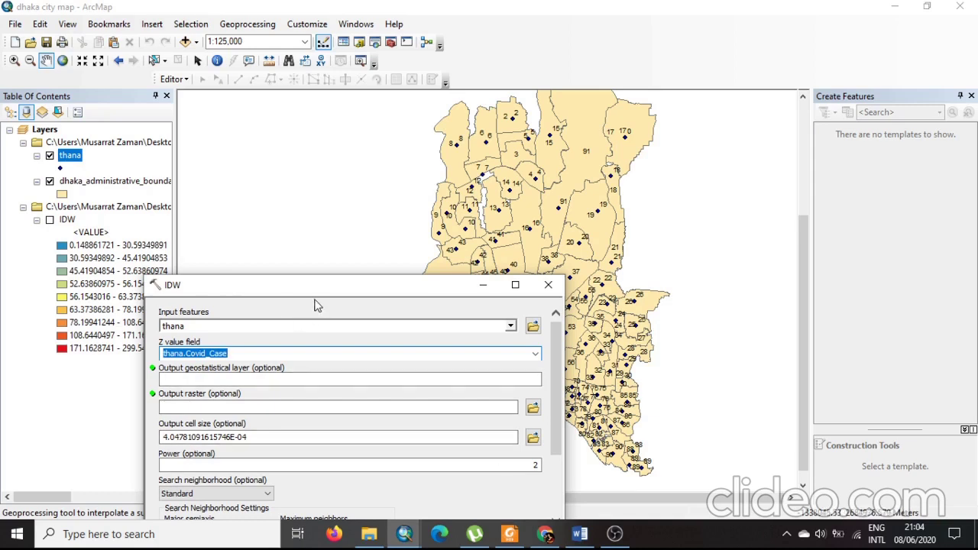
pyautogui.moveTo(327, 293); pyautogui.dragTo(434, 147)
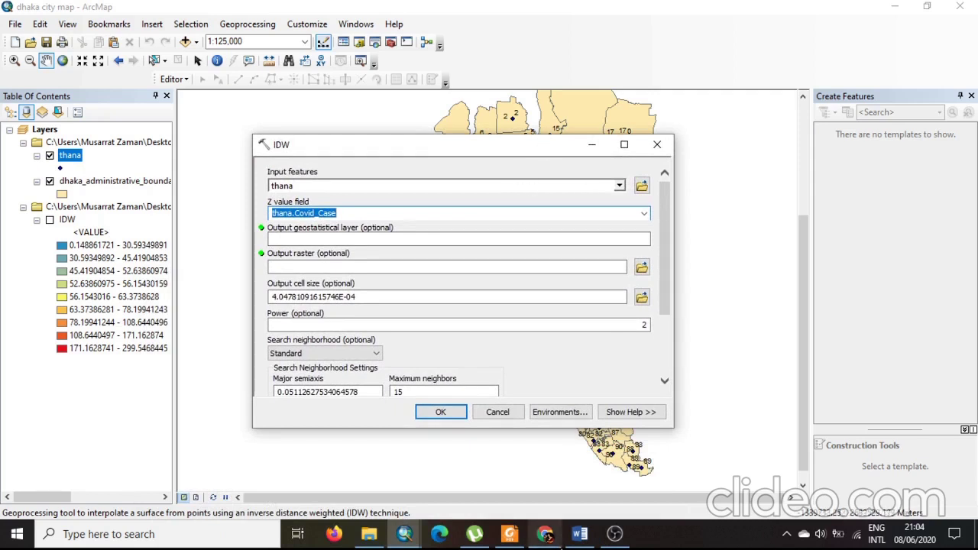
pyautogui.click(615, 534)
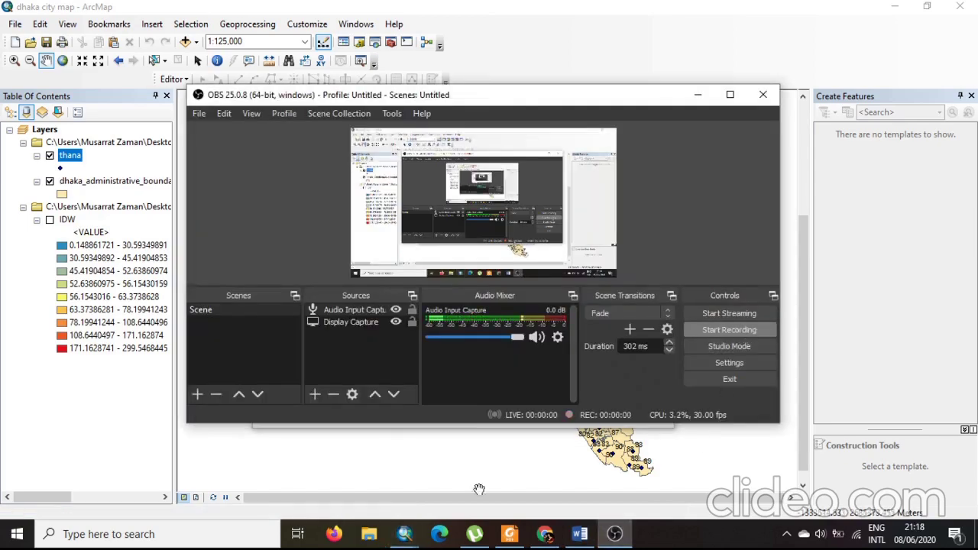
# Step: Bring the IDW dialog back and save its output raster as idw2
pyautogui.click(404, 534)
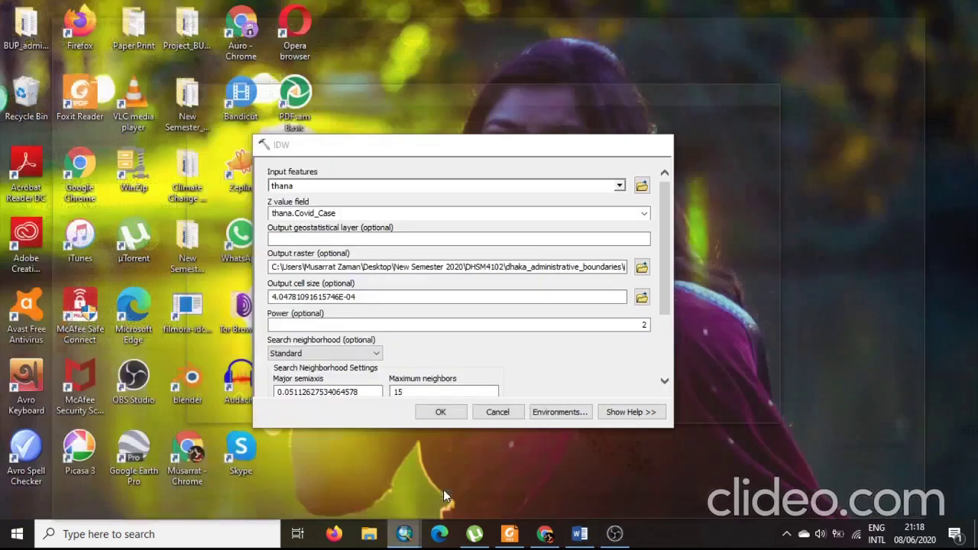
pyautogui.click(443, 489)
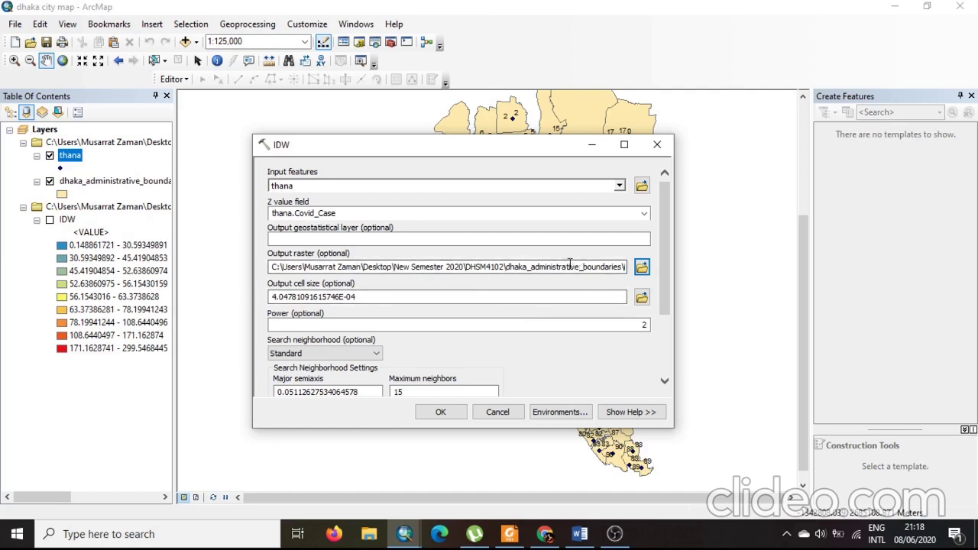
pyautogui.click(641, 266)
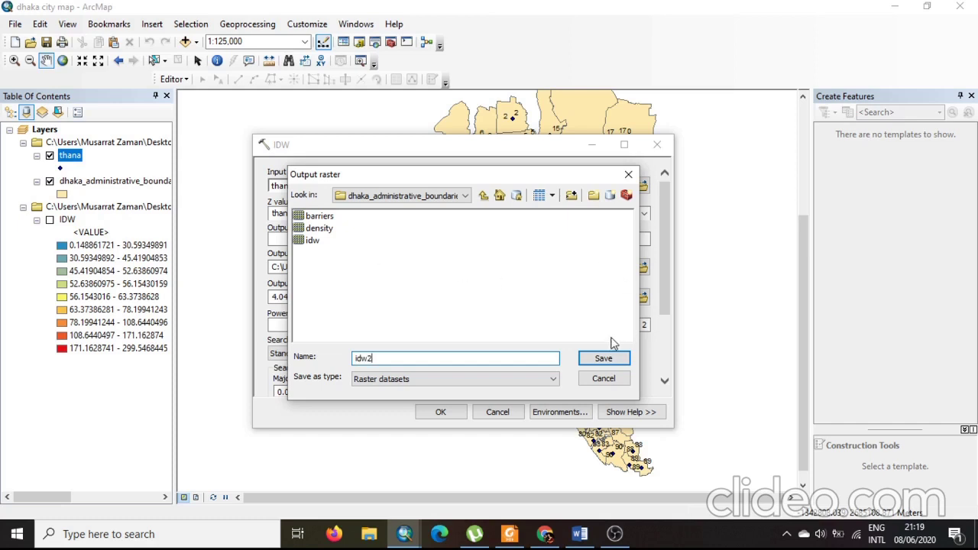
pyautogui.click(595, 358)
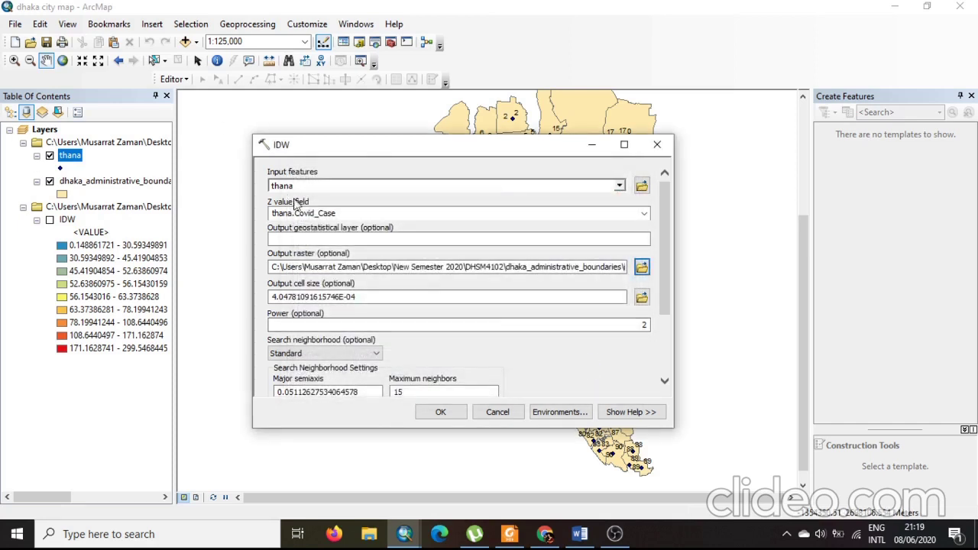
pyautogui.moveTo(662, 293); pyautogui.dragTo(661, 365)
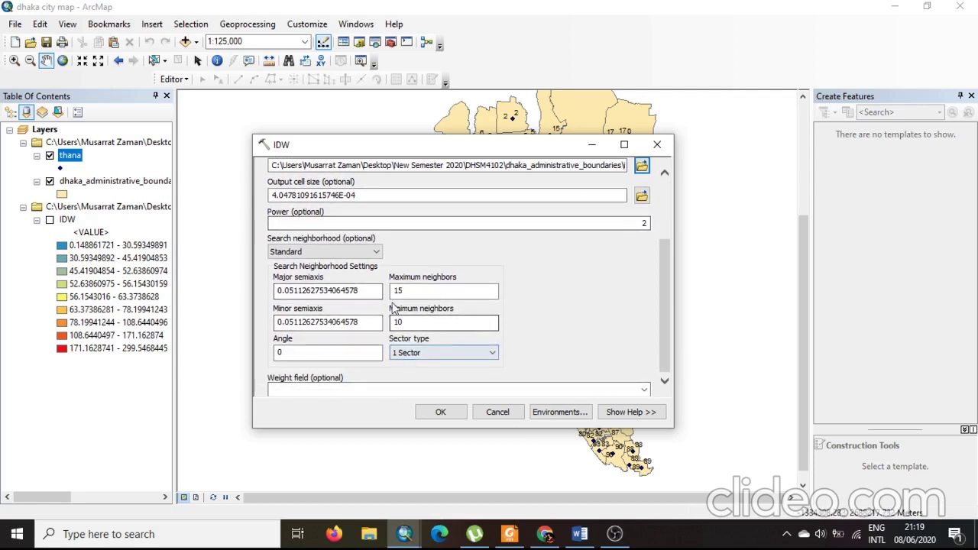
# Step: Set the IDW processing extent to the same as layer dhaka_administrative_boundaries
pyautogui.click(558, 413)
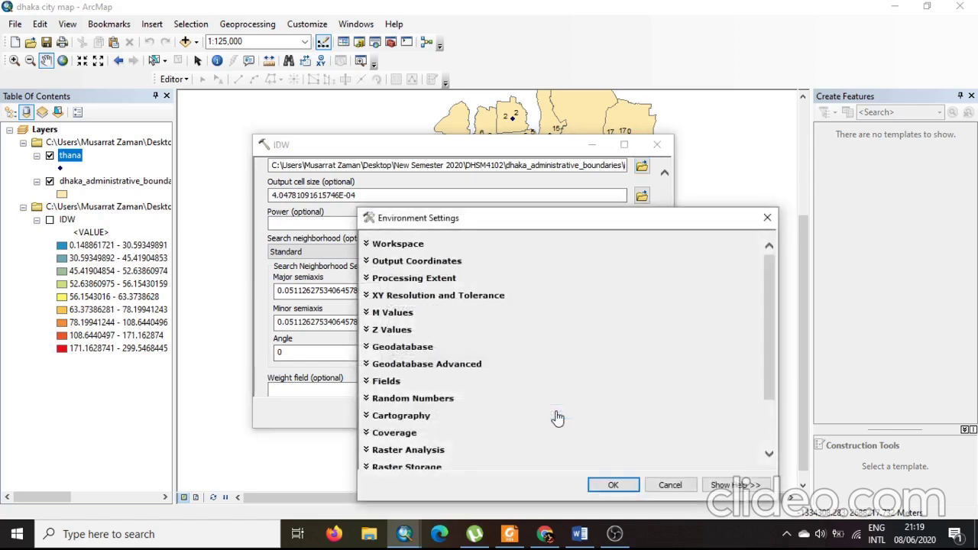
pyautogui.moveTo(696, 222); pyautogui.dragTo(626, 146)
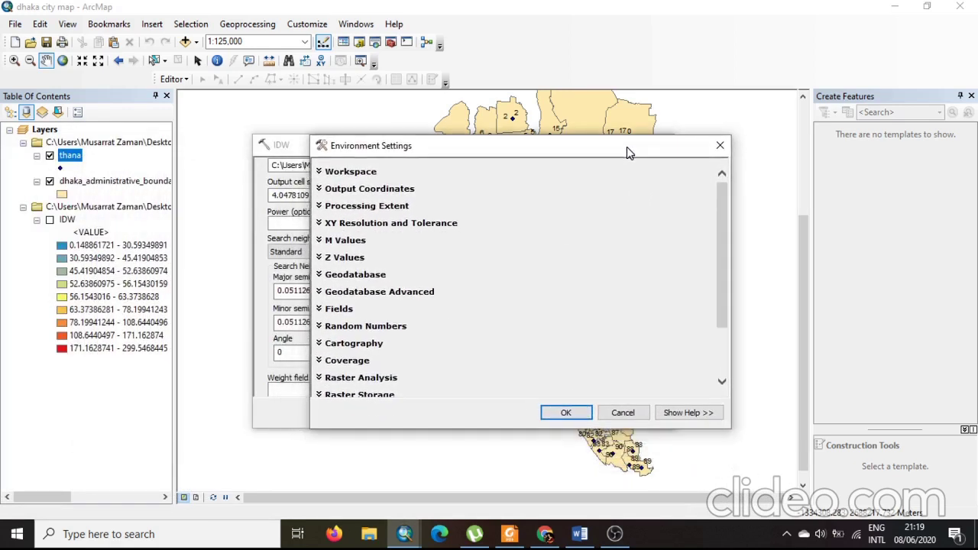
pyautogui.click(373, 214)
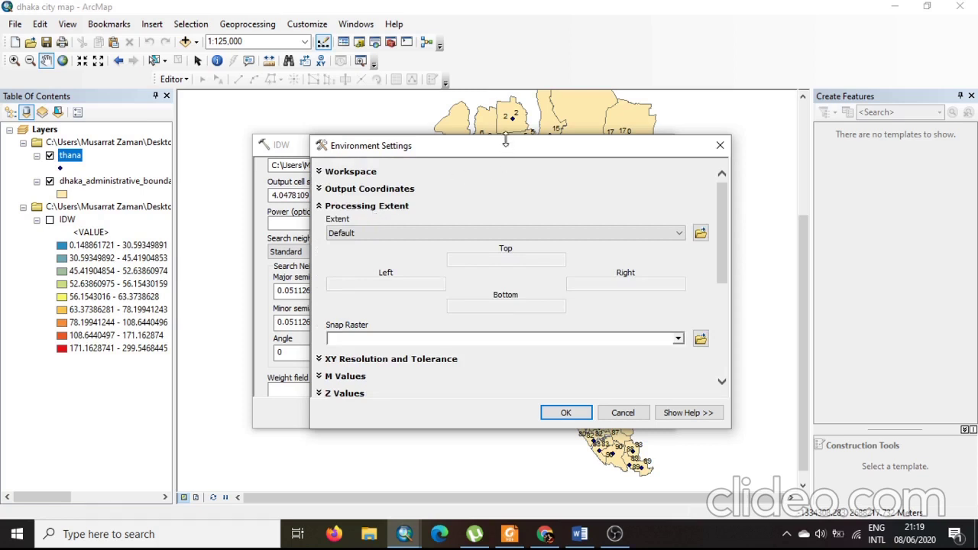
pyautogui.moveTo(506, 146); pyautogui.dragTo(408, 304)
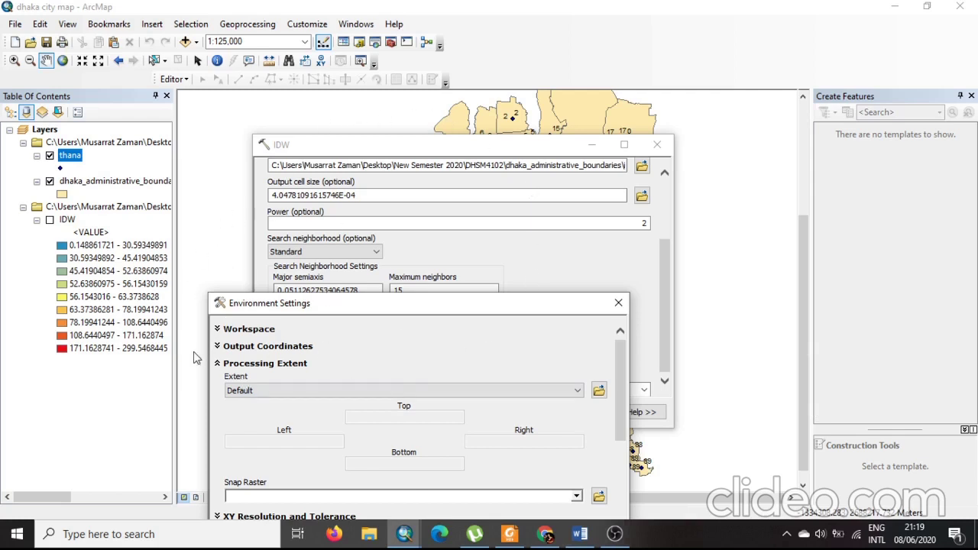
pyautogui.moveTo(399, 308); pyautogui.dragTo(474, 126)
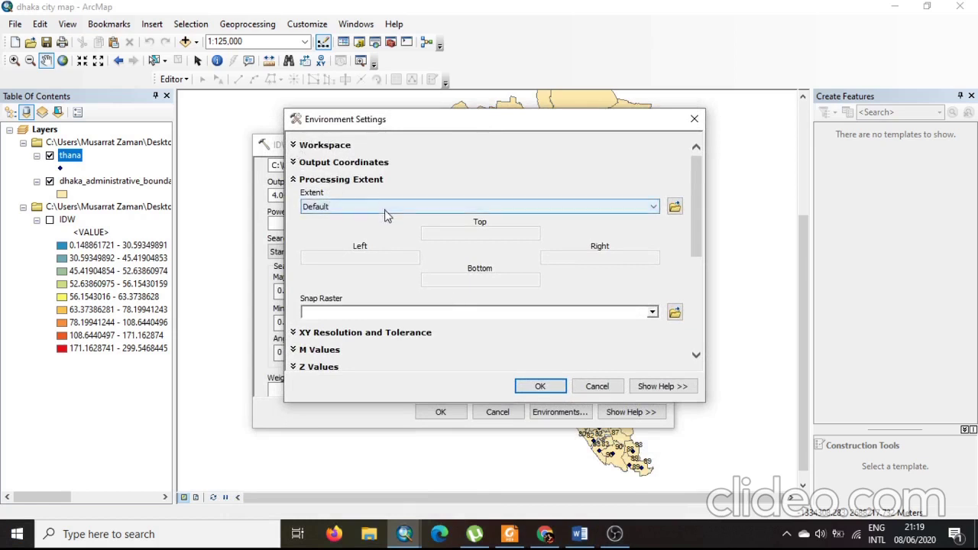
pyautogui.click(359, 211)
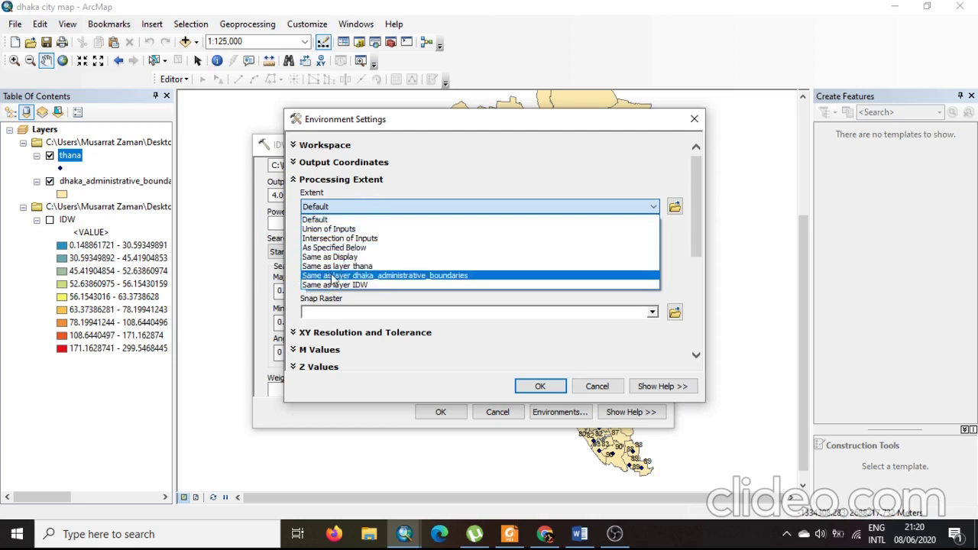
pyautogui.click(444, 276)
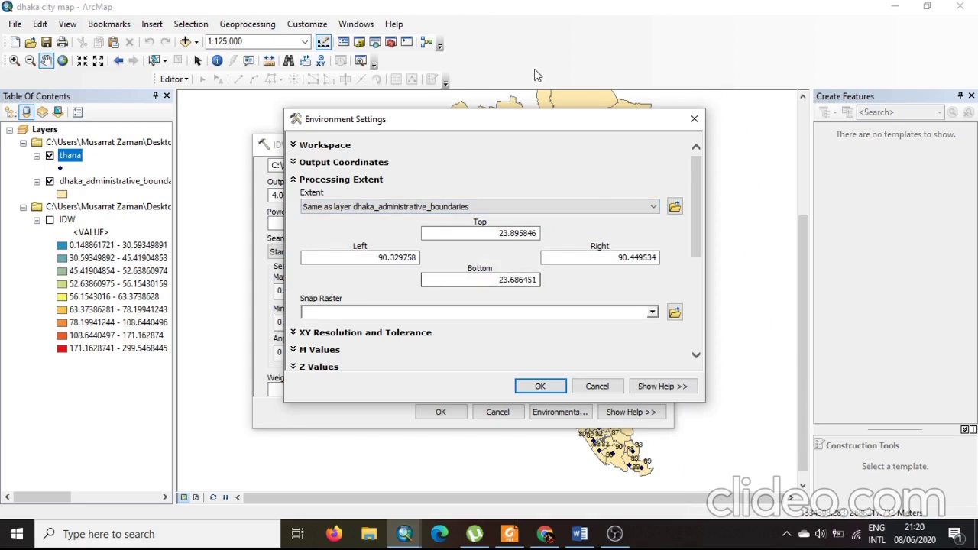
pyautogui.moveTo(530, 120); pyautogui.dragTo(570, 99)
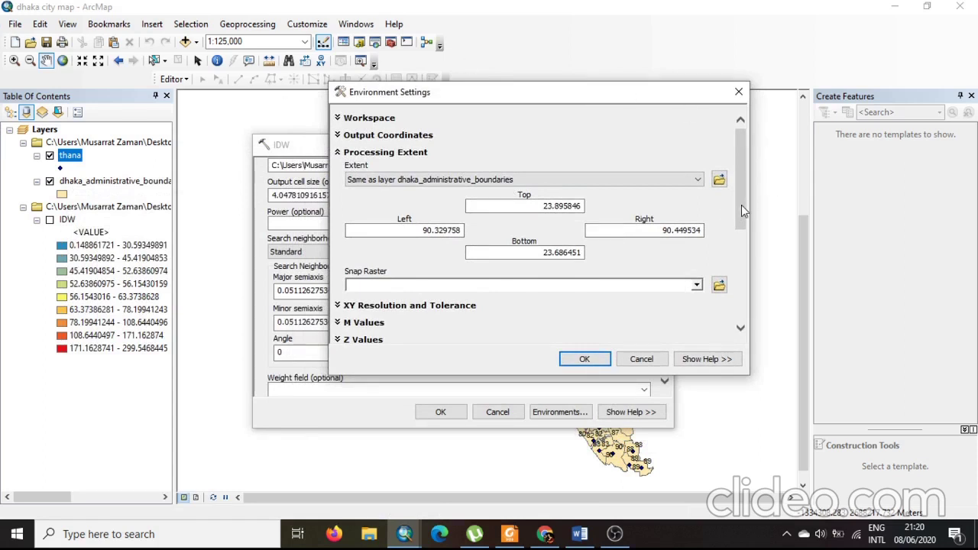
pyautogui.moveTo(741, 205); pyautogui.dragTo(745, 261)
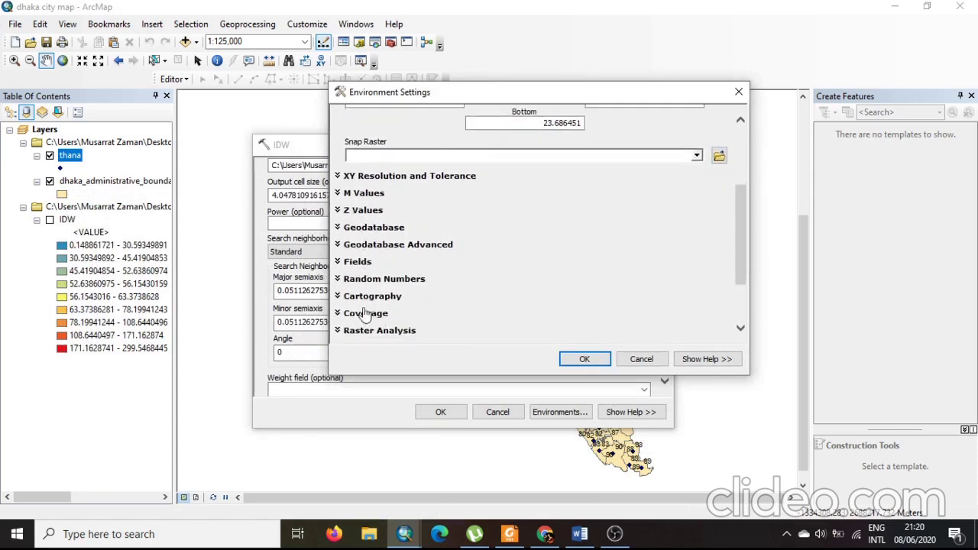
pyautogui.moveTo(746, 262); pyautogui.dragTo(746, 296)
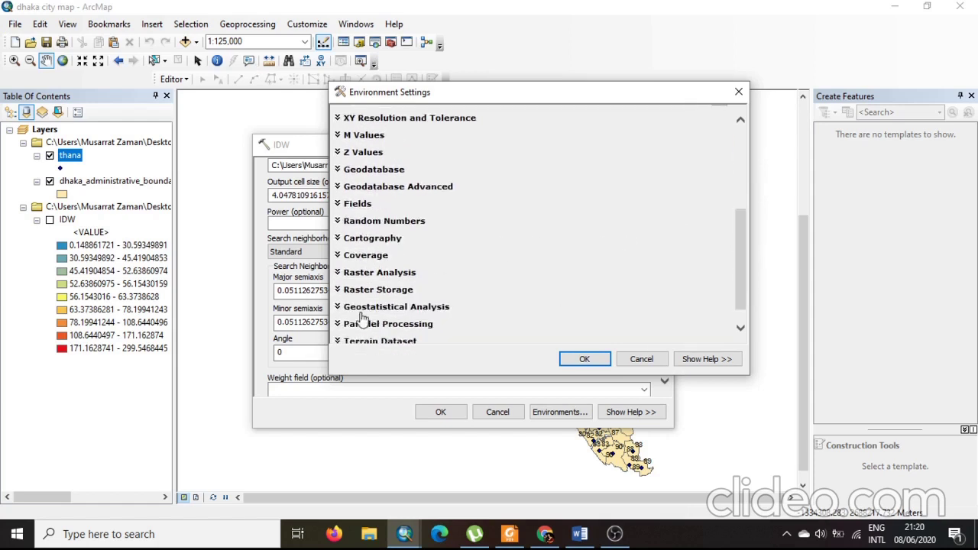
# Step: Set the raster analysis mask to dhaka_administrative_boundaries and confirm the environment settings
pyautogui.click(375, 274)
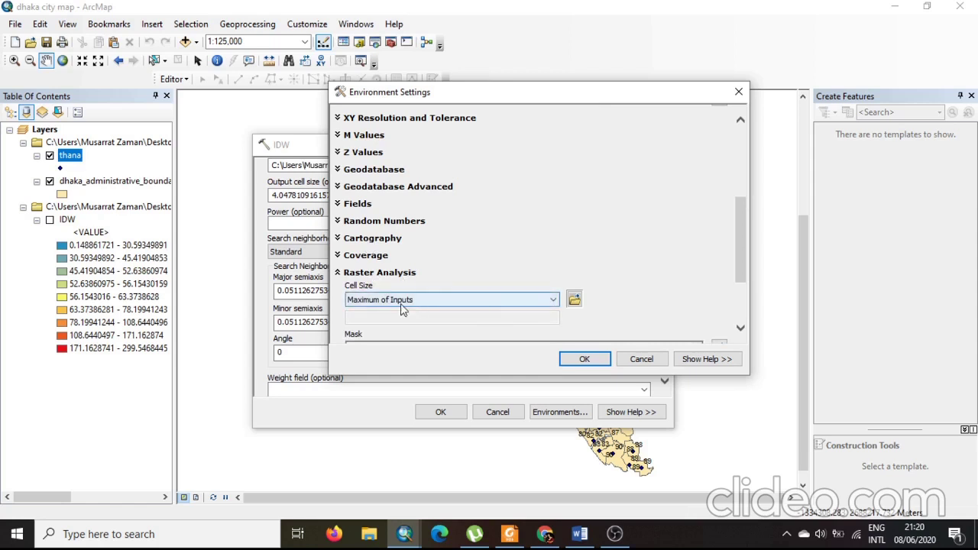
pyautogui.moveTo(742, 279); pyautogui.dragTo(742, 302)
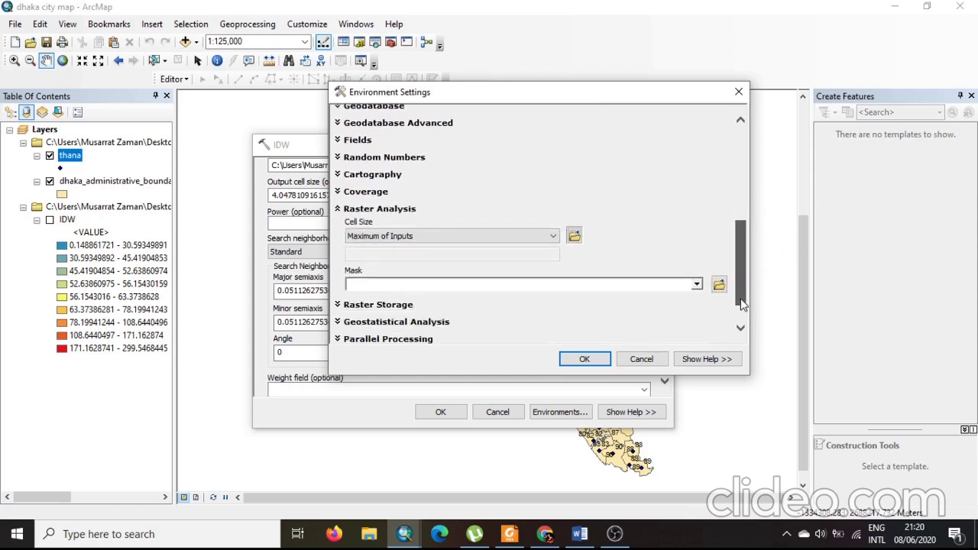
pyautogui.click(696, 285)
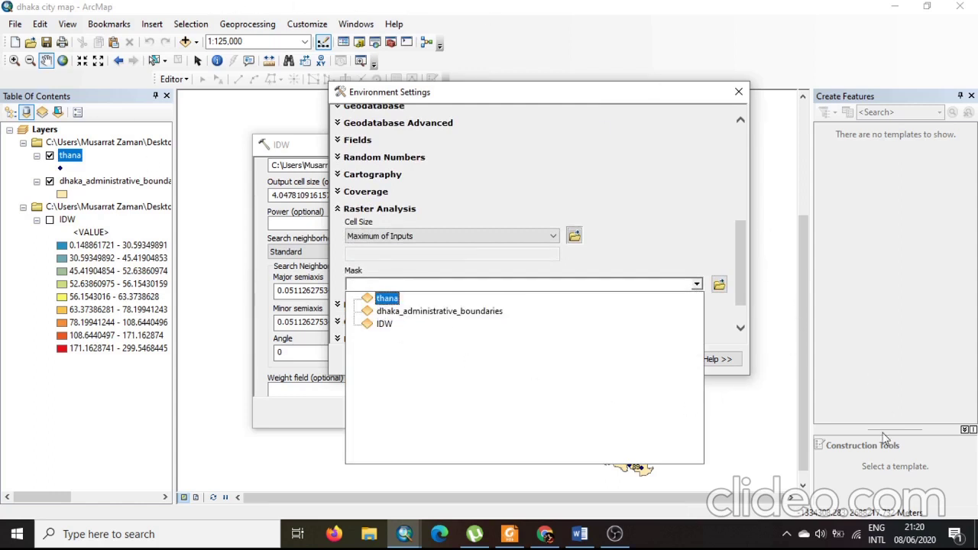
pyautogui.click(435, 311)
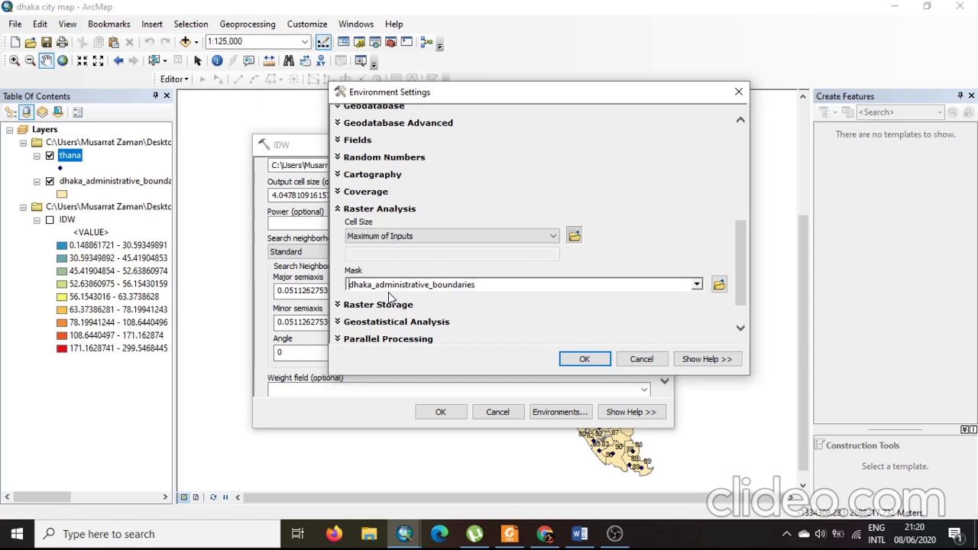
pyautogui.click(575, 360)
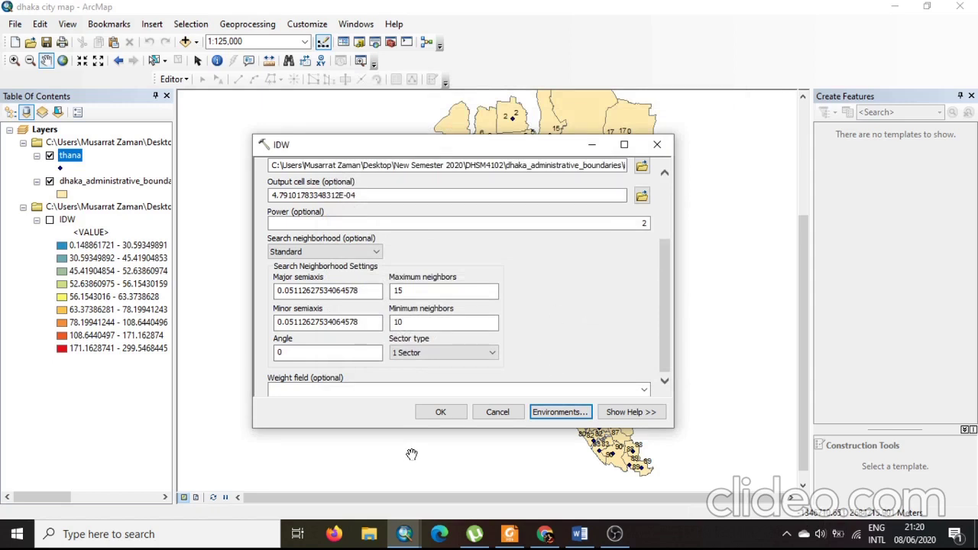
# Step: Run IDW to add the idw2 Covid case raster, ranging 0.148861721 to 299.54684
pyautogui.click(440, 413)
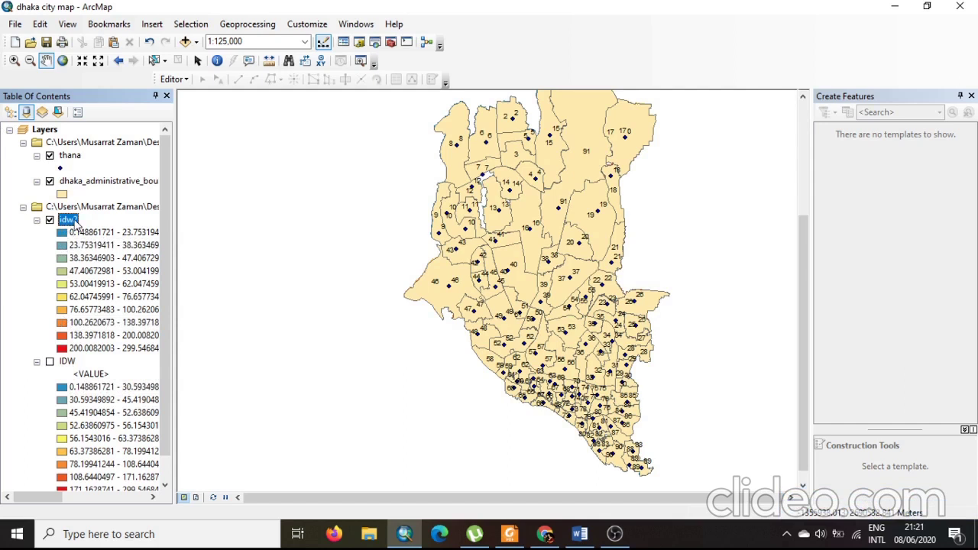
# Step: Hide the ward boundary polygons and turn off their labels
pyautogui.click(50, 182)
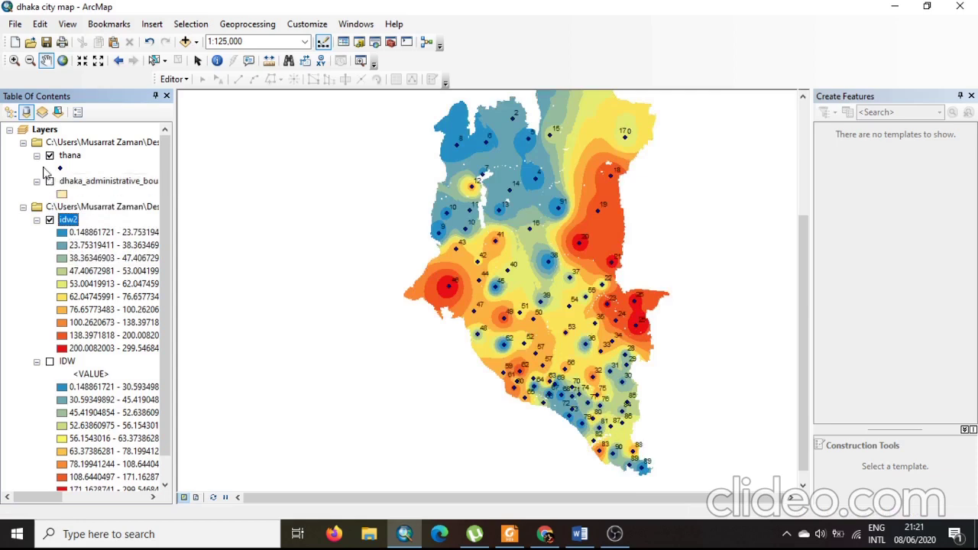
pyautogui.rightClick(85, 183)
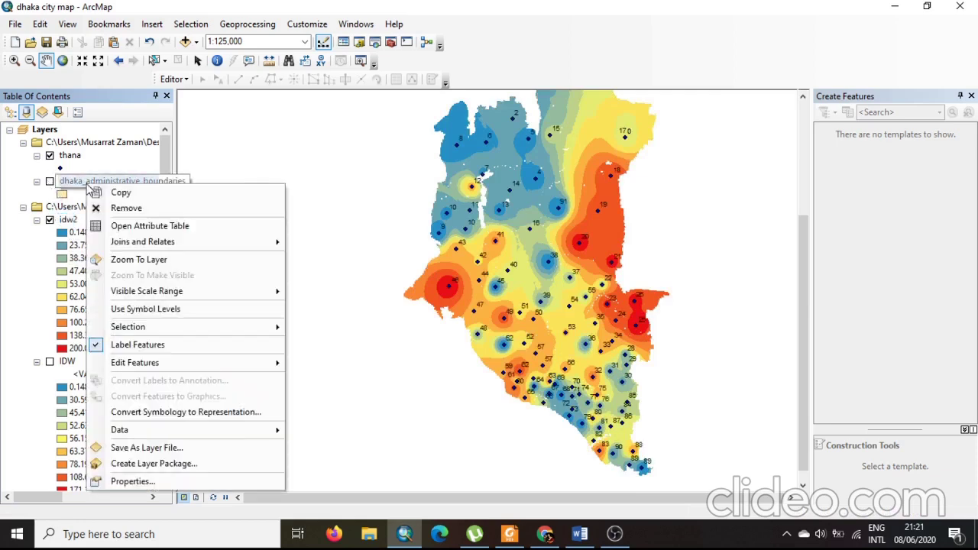
pyautogui.click(137, 344)
# Step: Turn off the number labels on the thana point layer
pyautogui.rightClick(67, 159)
pyautogui.click(125, 314)
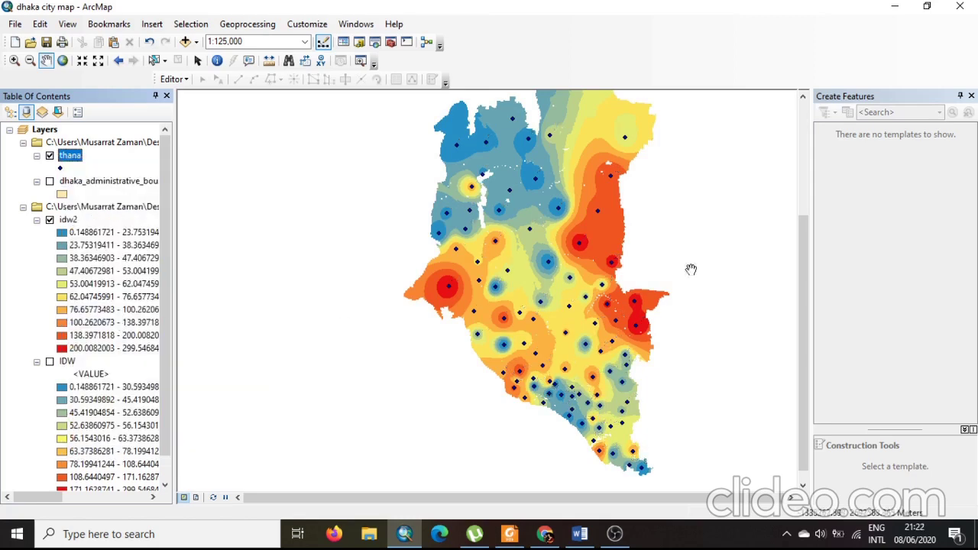
pyautogui.moveTo(808, 314)
pyautogui.mouseDown()
pyautogui.moveTo(805, 260)
pyautogui.moveTo(807, 302)
pyautogui.mouseUp()
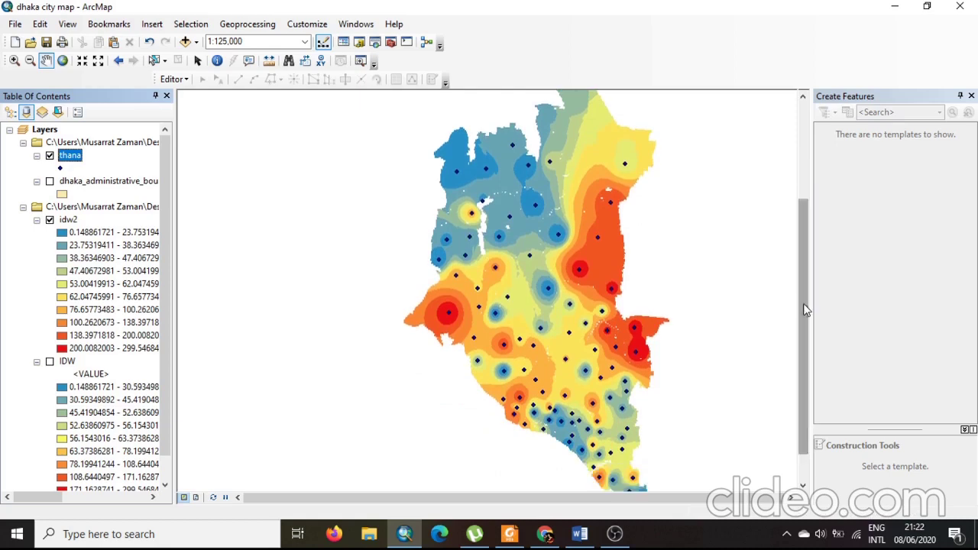
# Step: Open the thana attribute table and move it beside the map
pyautogui.rightClick(73, 154)
pyautogui.click(115, 193)
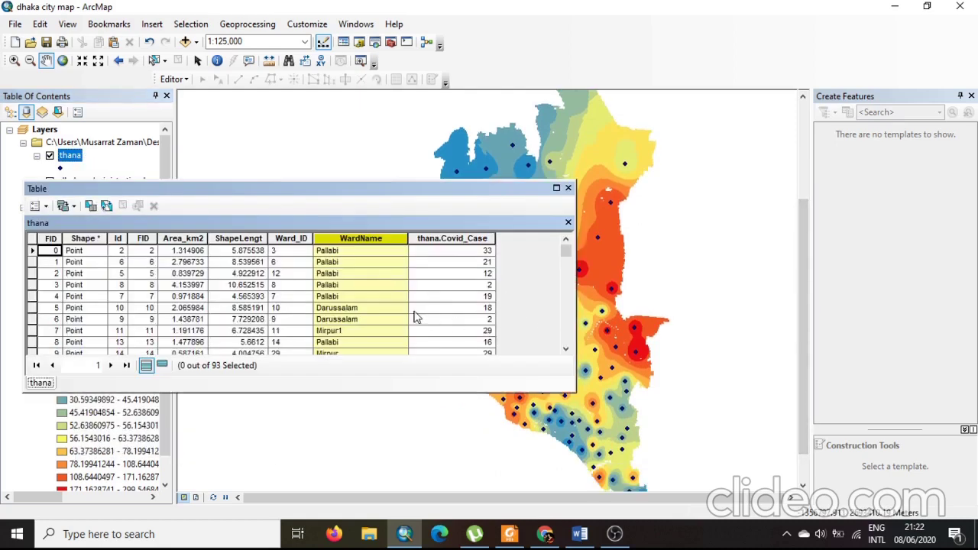
pyautogui.moveTo(453, 195); pyautogui.dragTo(349, 185)
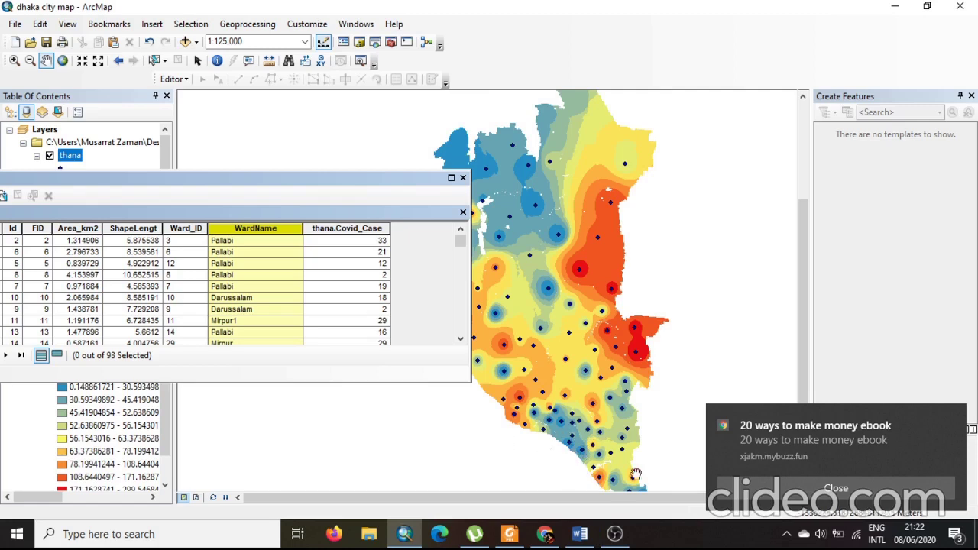
# Step: Clear all pending Windows notifications and reposition the table and map view
pyautogui.click(955, 534)
pyautogui.click(925, 253)
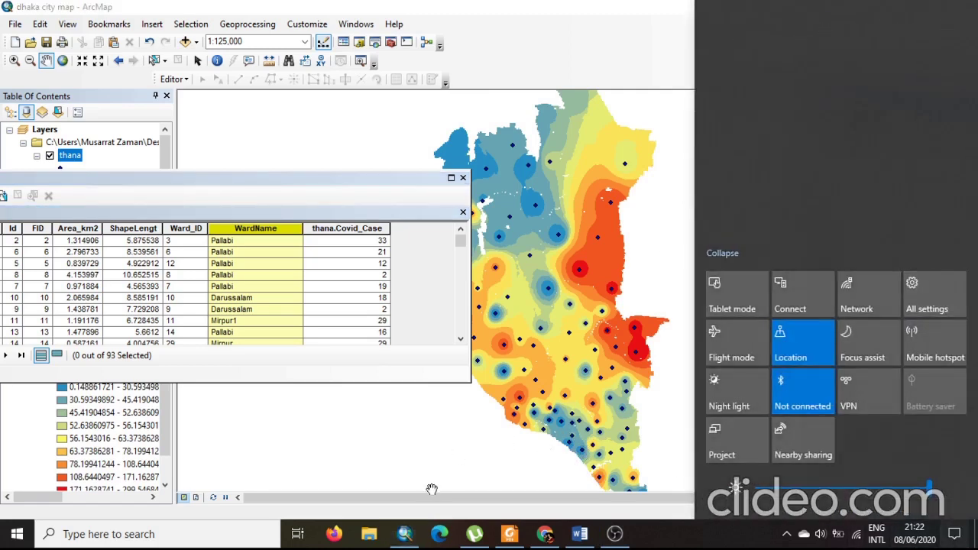
pyautogui.moveTo(430, 484); pyautogui.dragTo(533, 188)
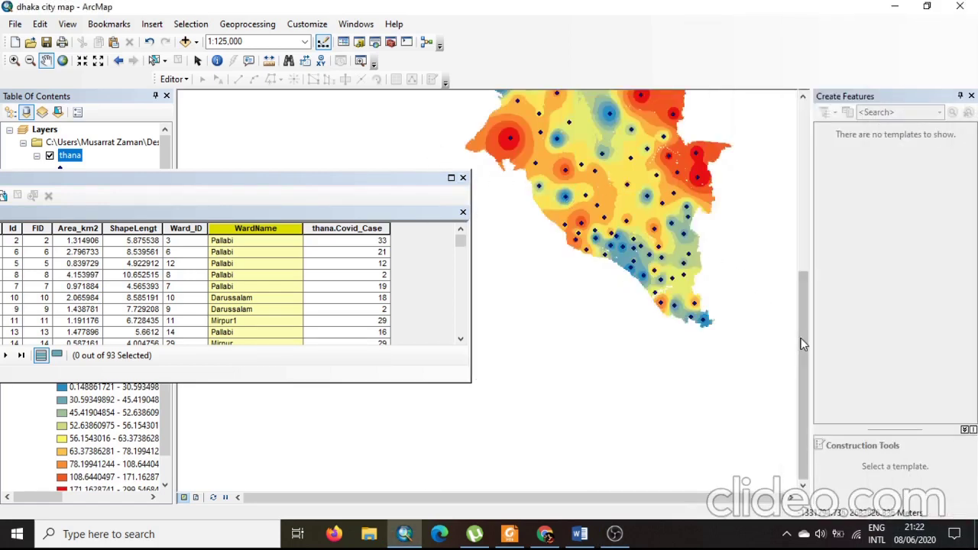
pyautogui.moveTo(804, 319); pyautogui.dragTo(806, 276)
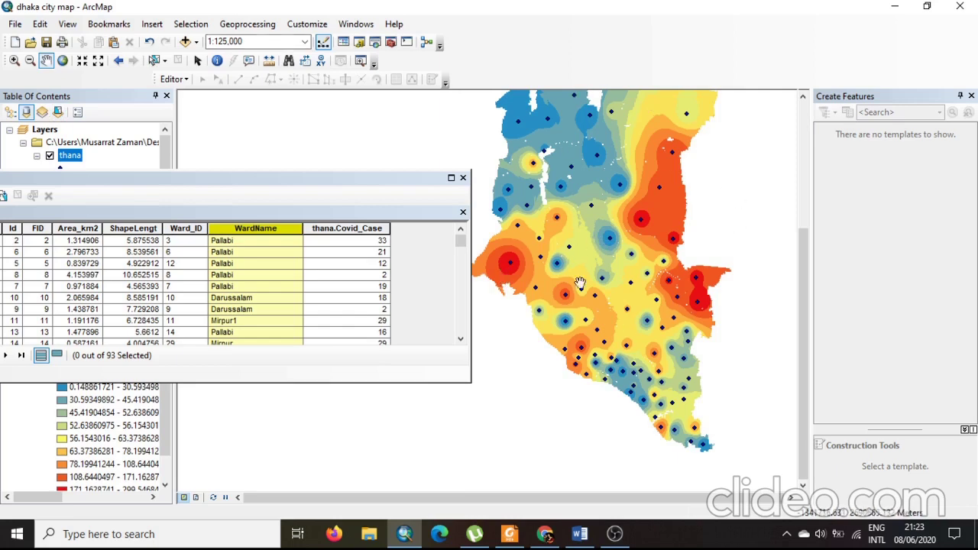
pyautogui.moveTo(801, 305); pyautogui.dragTo(807, 255)
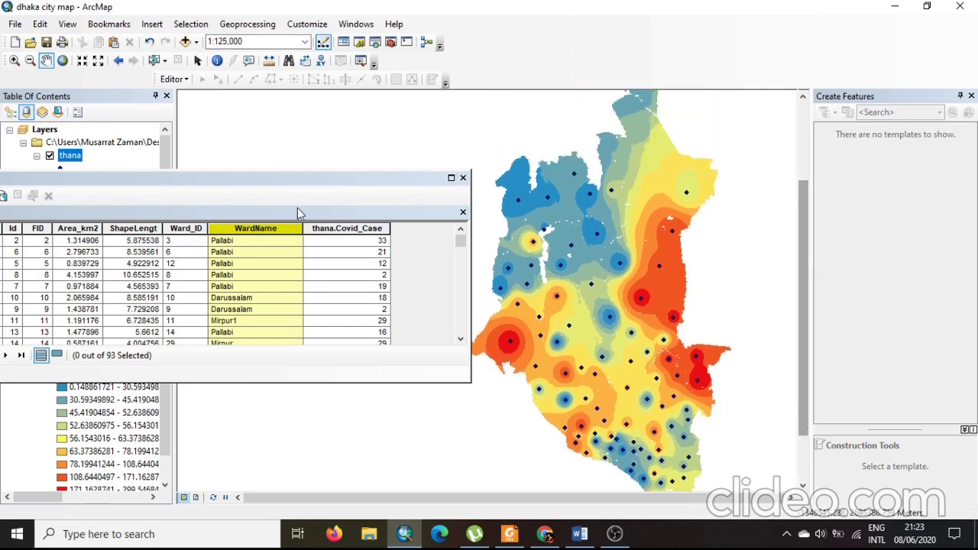
# Step: Classify the idw2 symbology into 8 Equal Interval classes, starting at 0.148861721–37.57360957
pyautogui.click(463, 179)
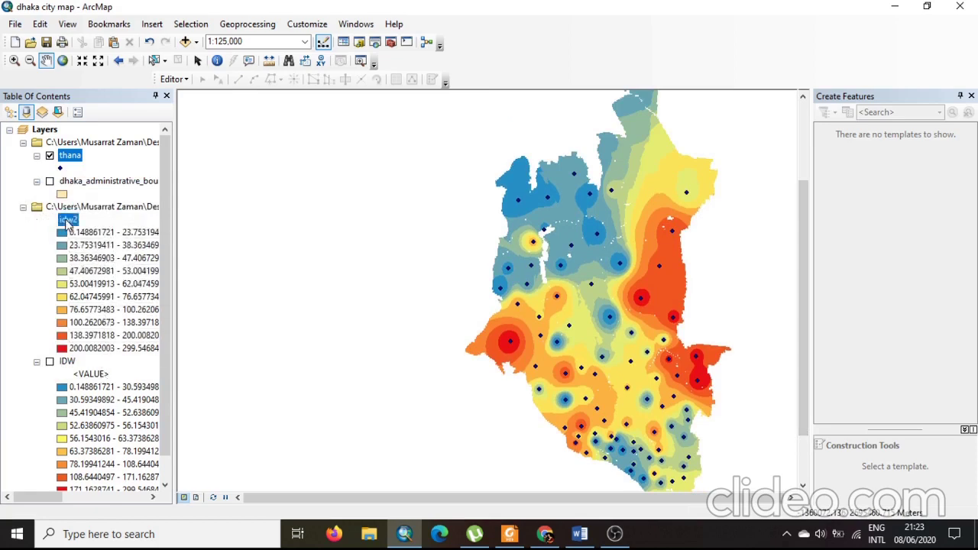
pyautogui.rightClick(68, 220)
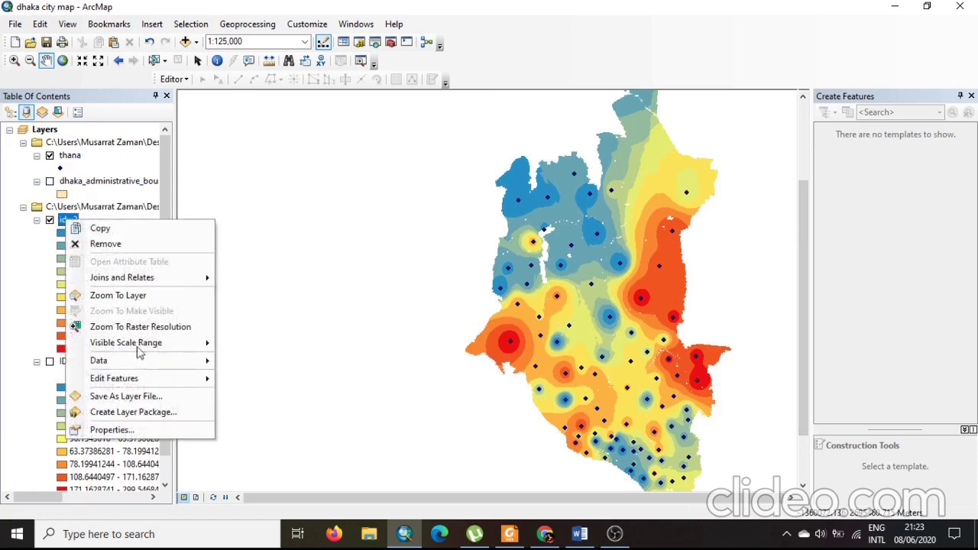
pyautogui.click(107, 430)
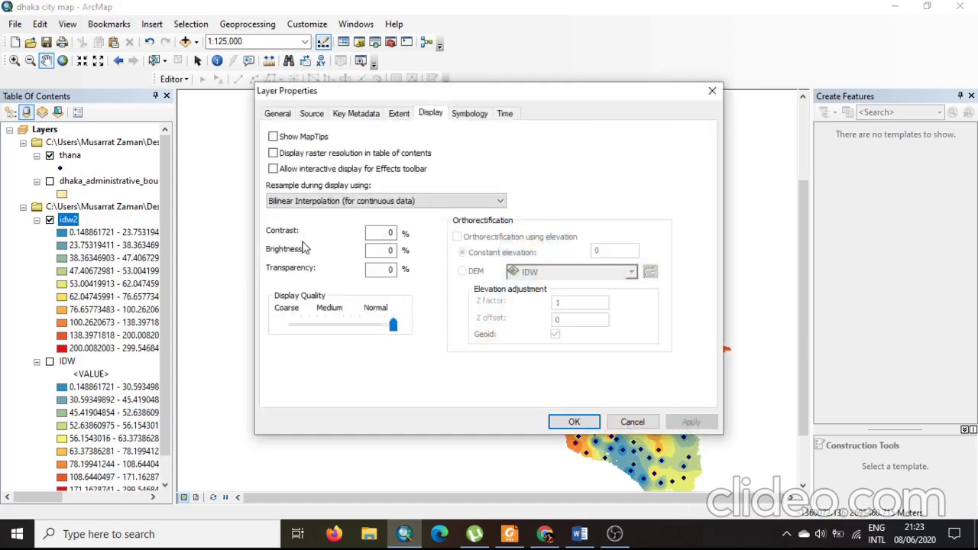
pyautogui.click(471, 116)
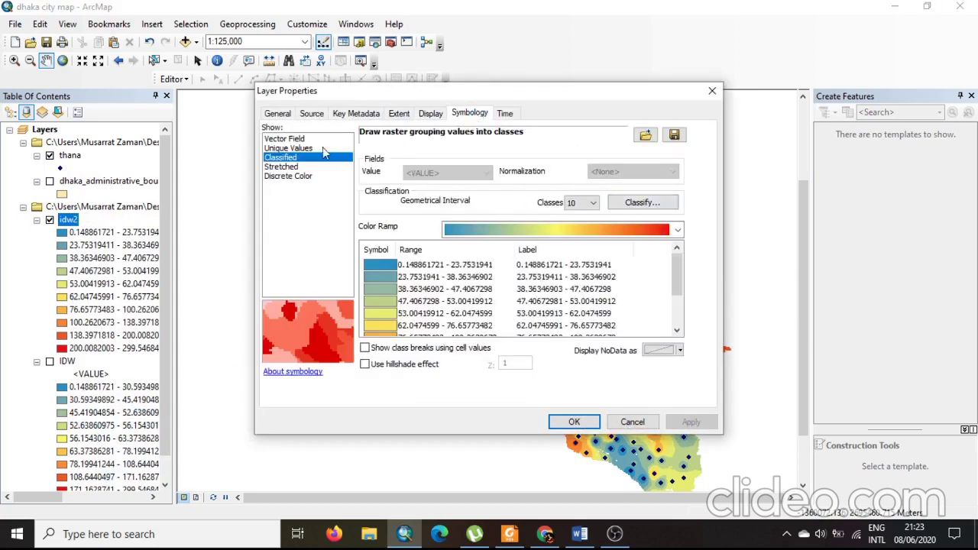
pyautogui.click(634, 202)
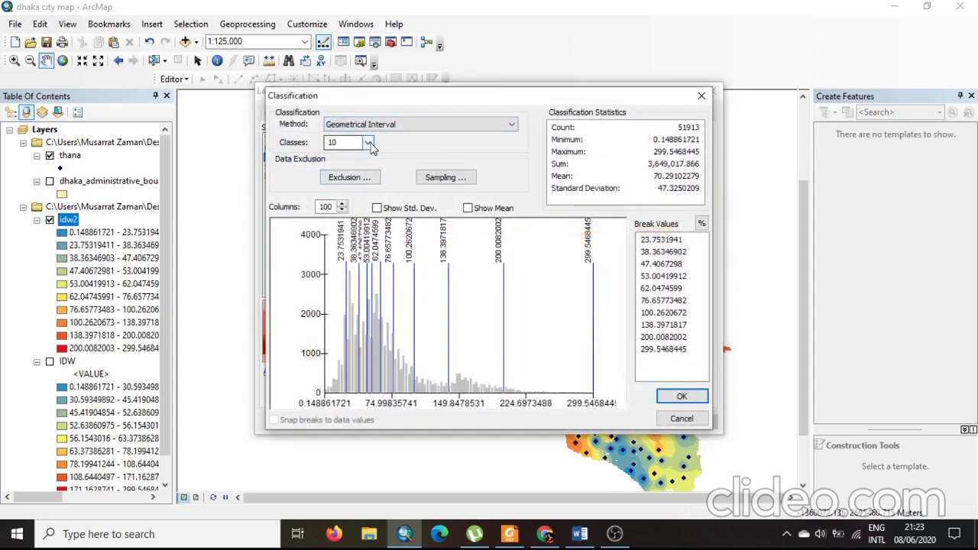
pyautogui.click(369, 144)
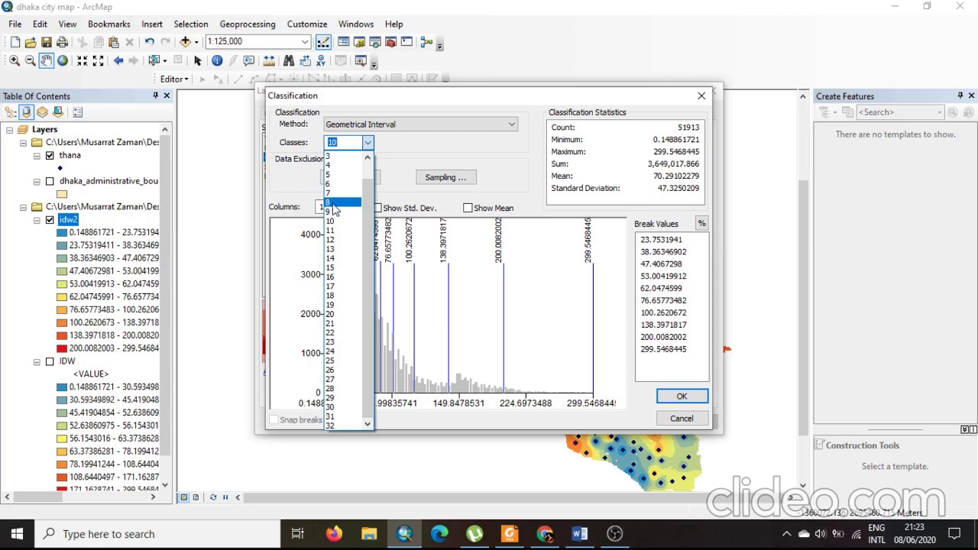
pyautogui.click(334, 202)
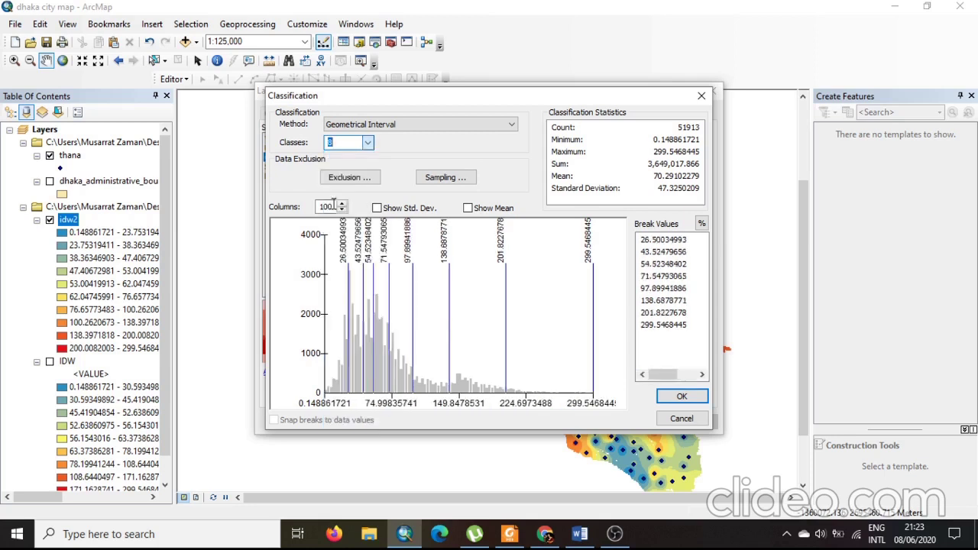
pyautogui.click(387, 123)
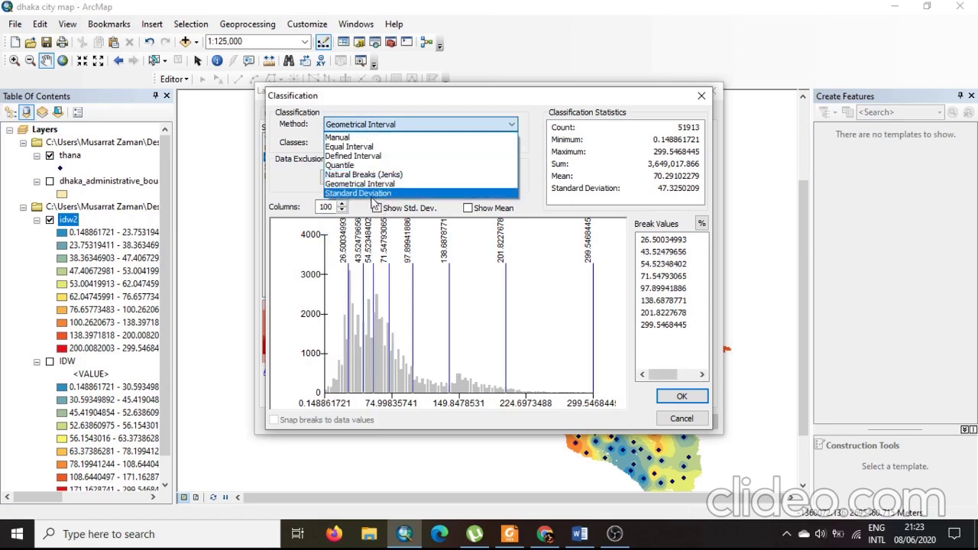
pyautogui.click(352, 148)
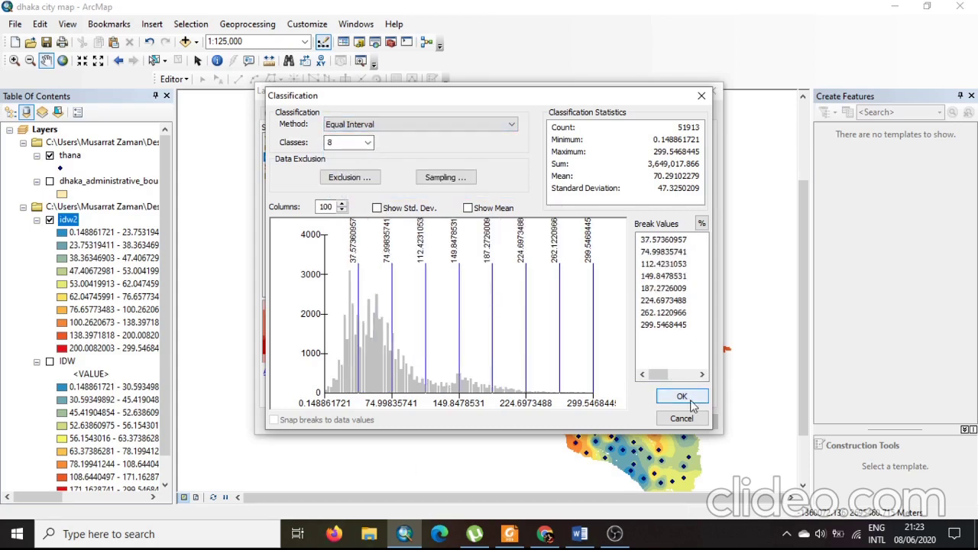
pyautogui.click(691, 405)
# Step: Switch idw2's 8 classes to Geometrical Interval, topping at 201.8227679–299.5468445, and apply
pyautogui.click(678, 429)
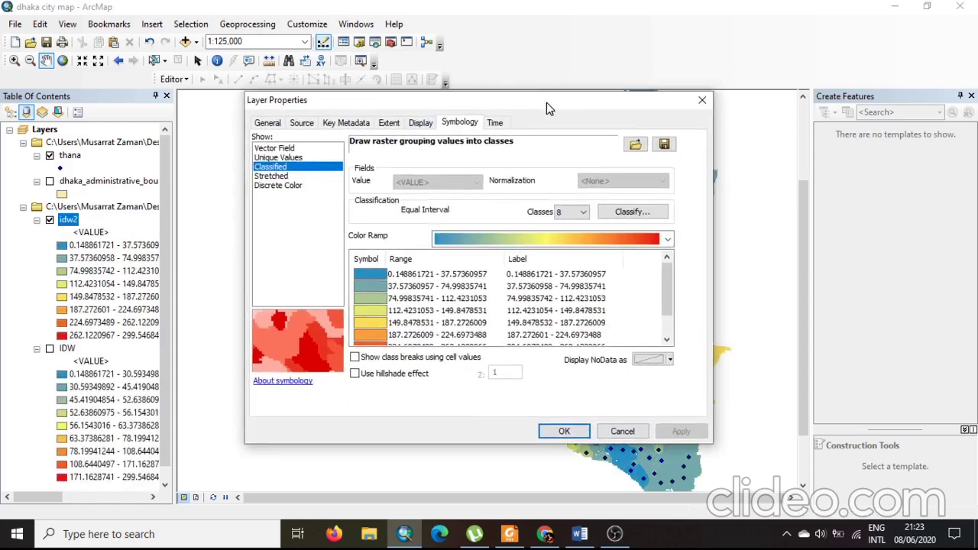
pyautogui.moveTo(546, 115); pyautogui.dragTo(290, 152)
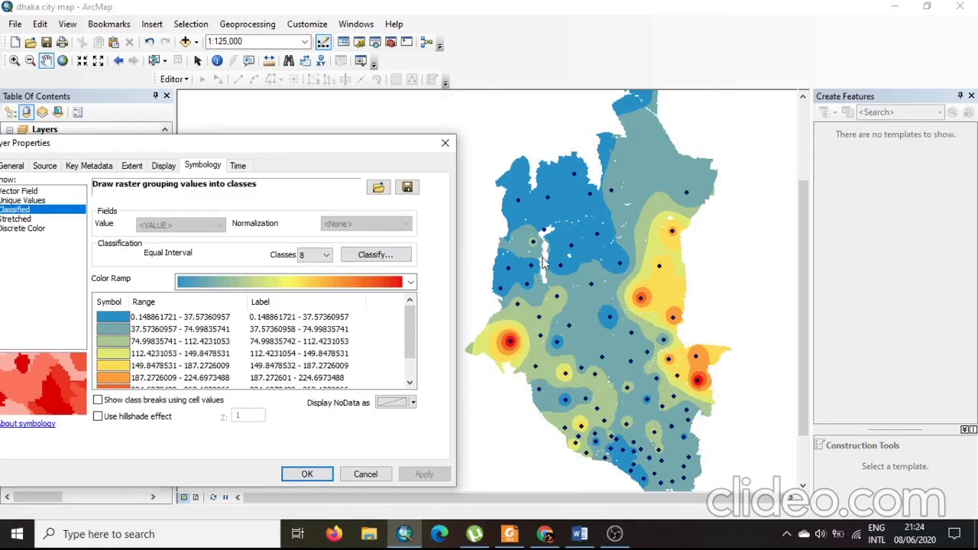
pyautogui.click(360, 255)
pyautogui.click(149, 178)
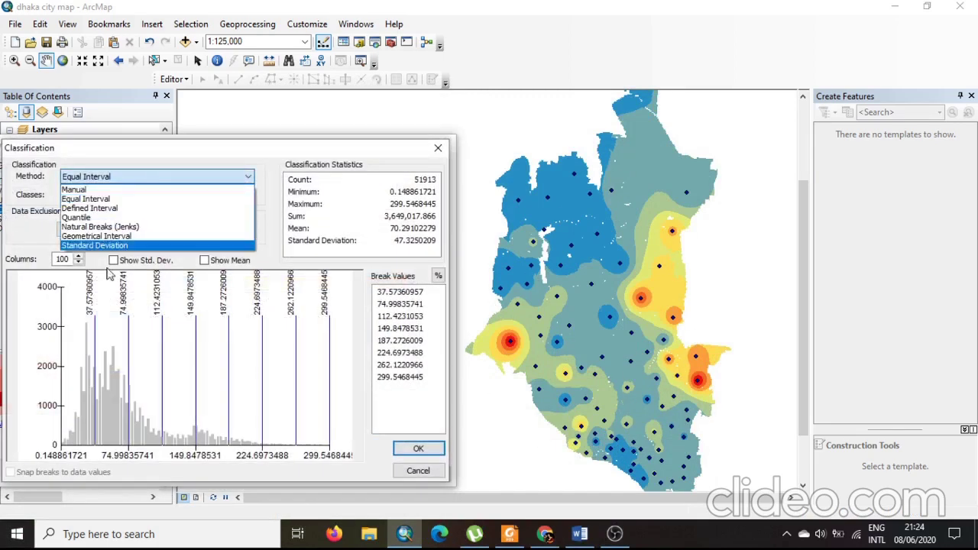
pyautogui.click(93, 236)
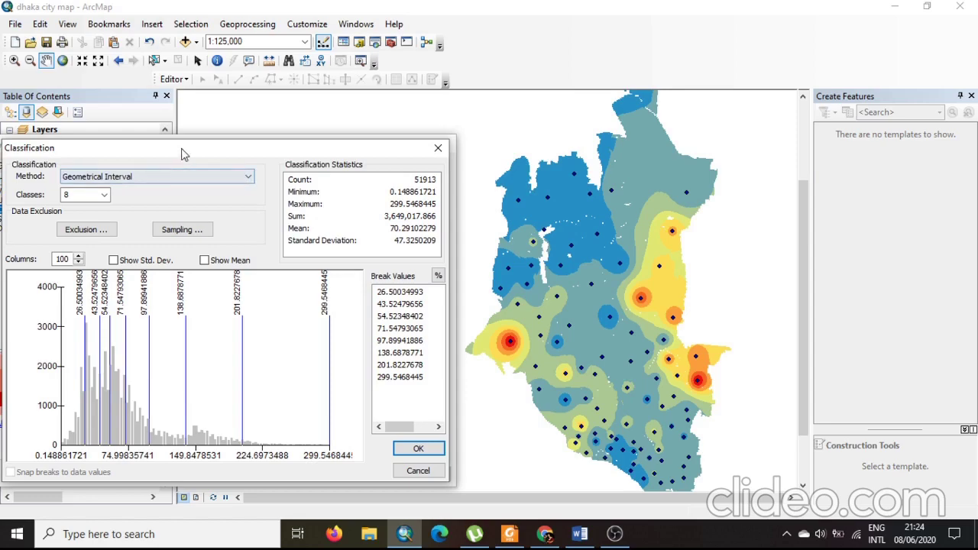
pyautogui.moveTo(184, 148); pyautogui.dragTo(446, 103)
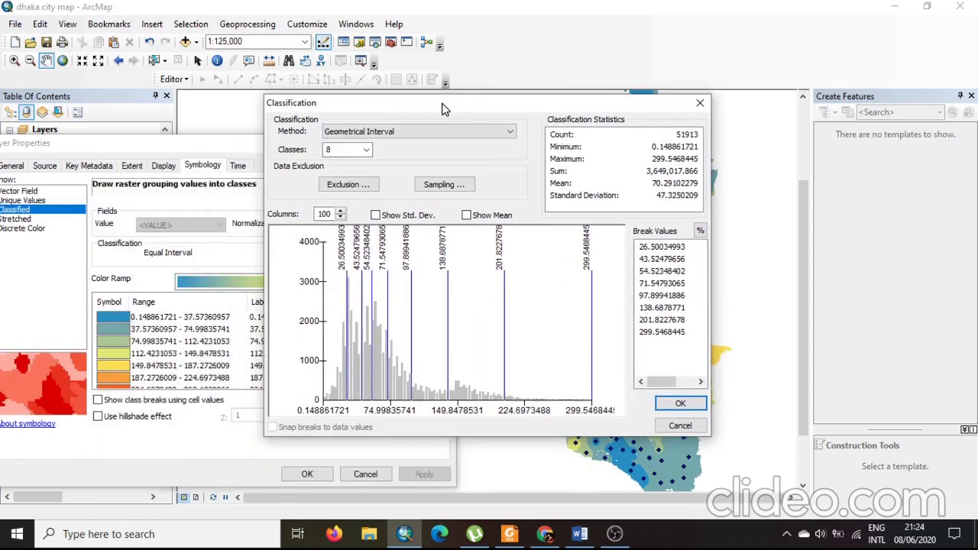
pyautogui.click(682, 405)
pyautogui.moveTo(250, 152); pyautogui.dragTo(544, 74)
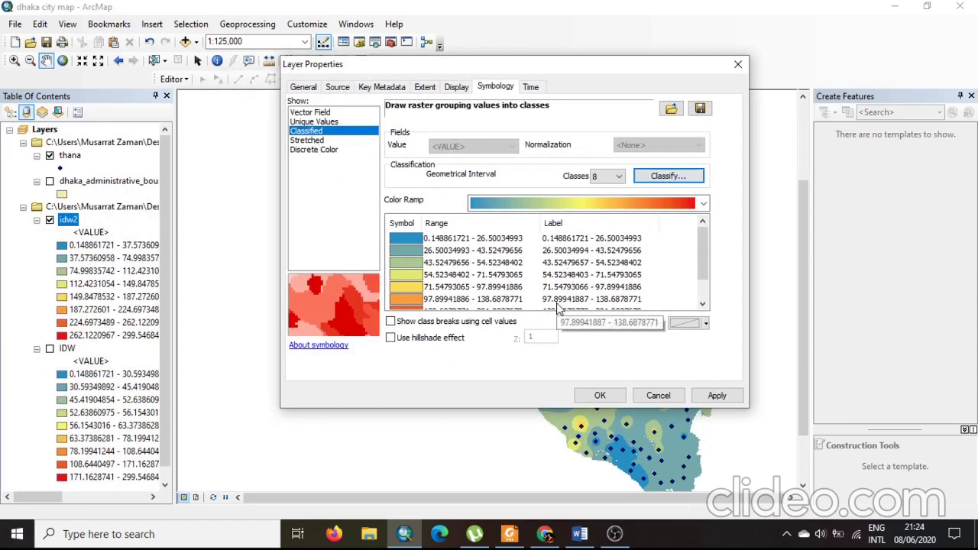
pyautogui.click(731, 400)
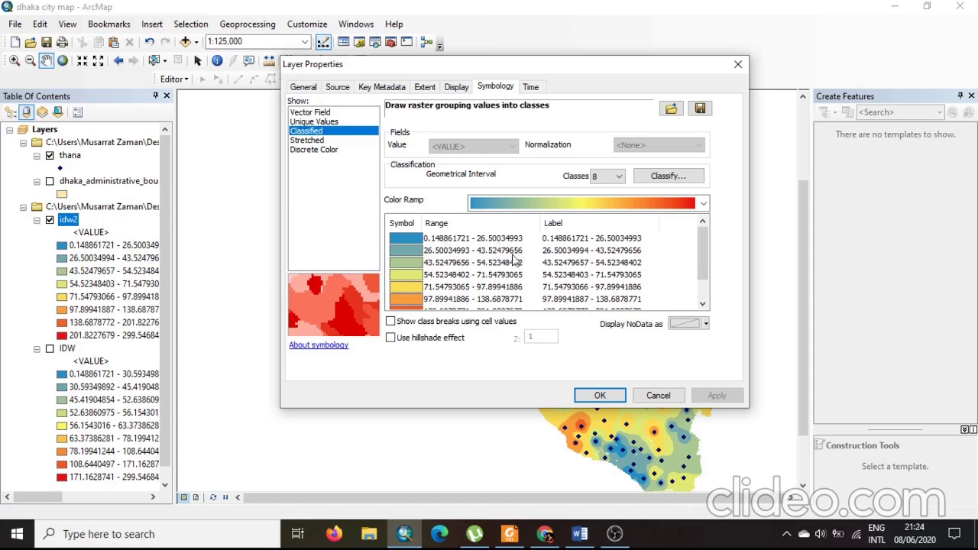
pyautogui.scroll(-1, 505, 284)
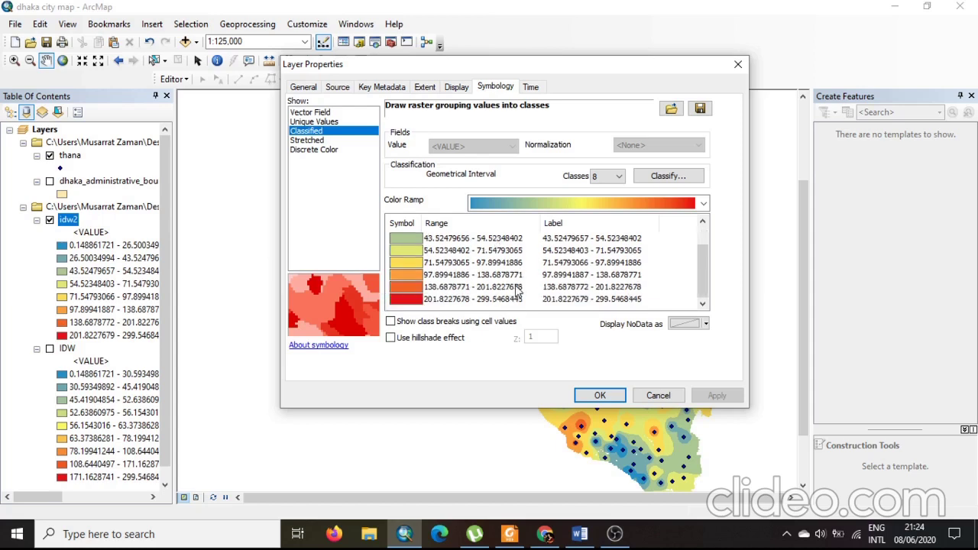
# Step: Close Layer Properties and inspect the 8-class geometrical-interval idw2 surface beneath the thana points
pyautogui.click(738, 64)
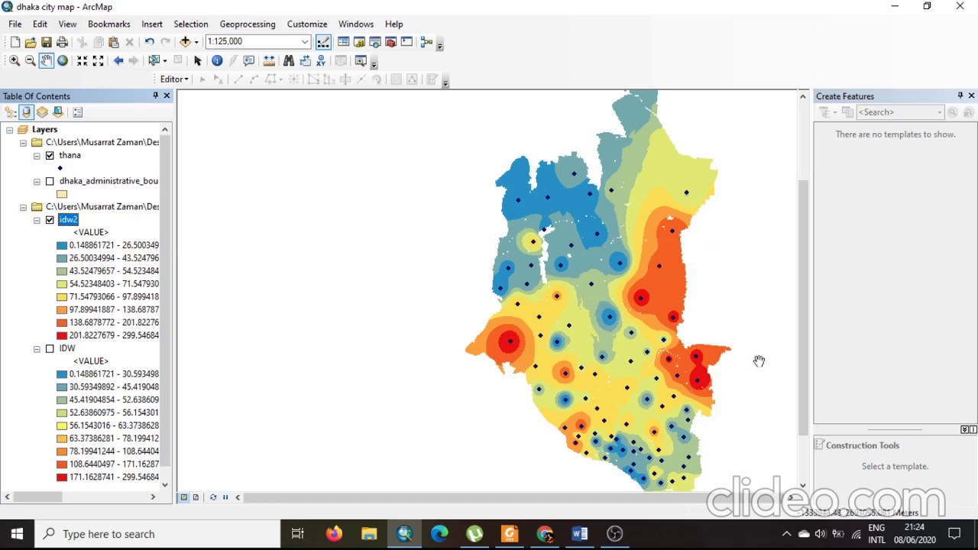
pyautogui.moveTo(804, 318); pyautogui.dragTo(809, 368)
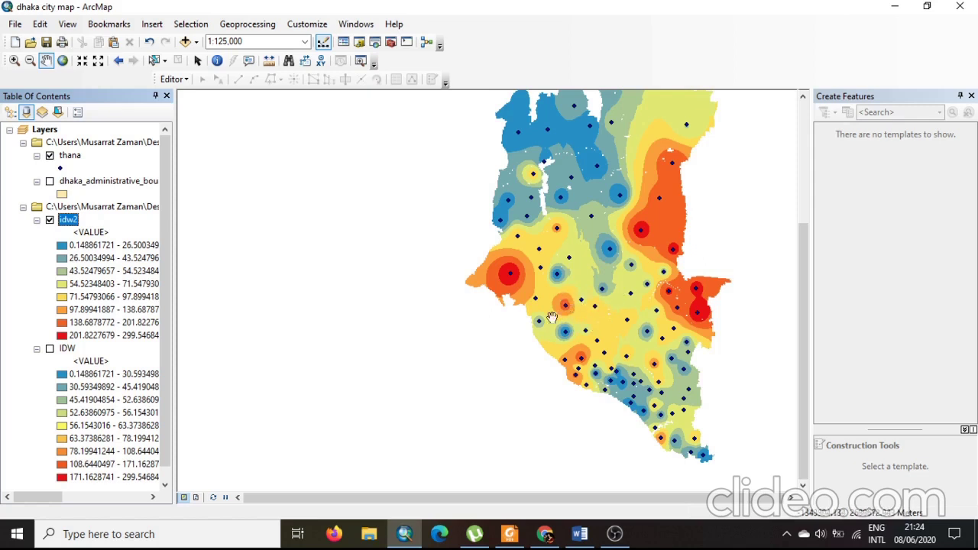
pyautogui.moveTo(806, 386); pyautogui.dragTo(799, 350)
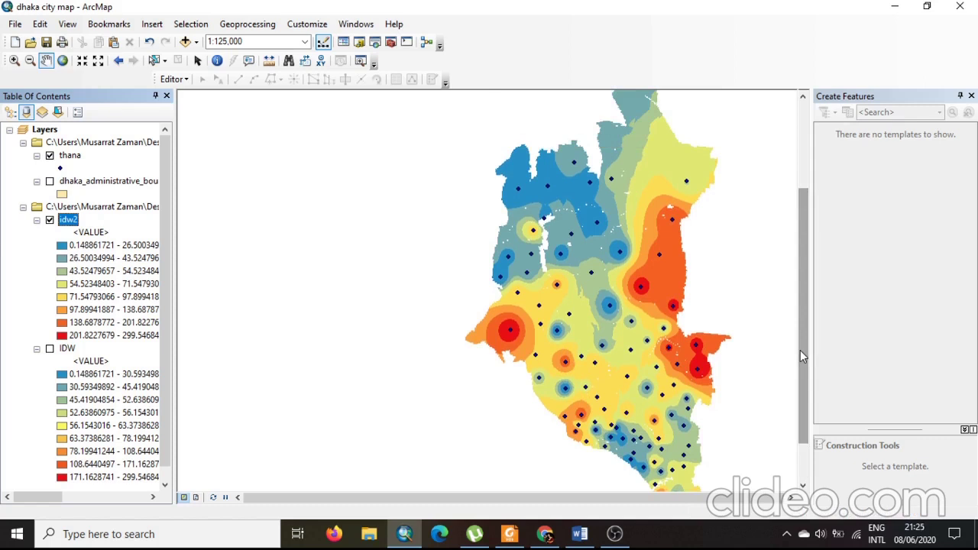